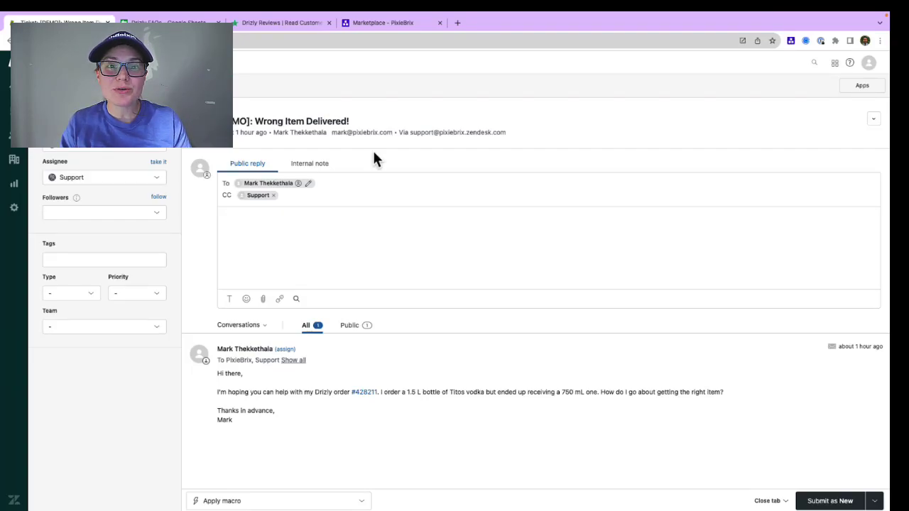
Step: Run the old AI Recommender on the selected customer message and view the recommended article
{"action": "triple_click", "coordinate": [501, 391]}
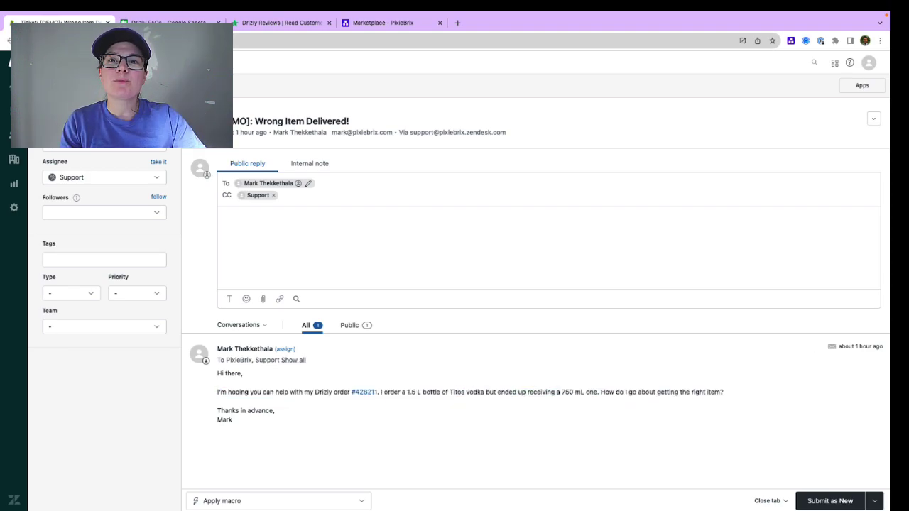
{"action": "triple_click", "coordinate": [500, 393]}
{"action": "right_click", "coordinate": [501, 394]}
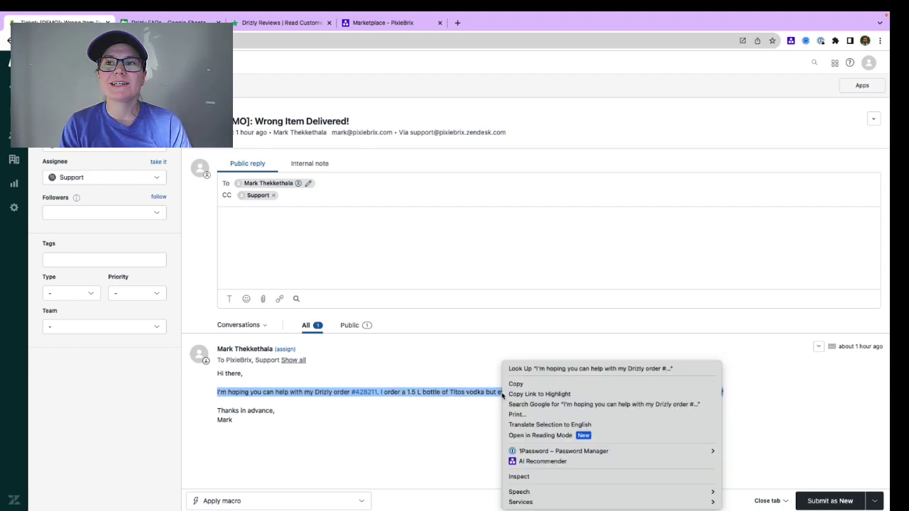
{"action": "left_click", "coordinate": [522, 462]}
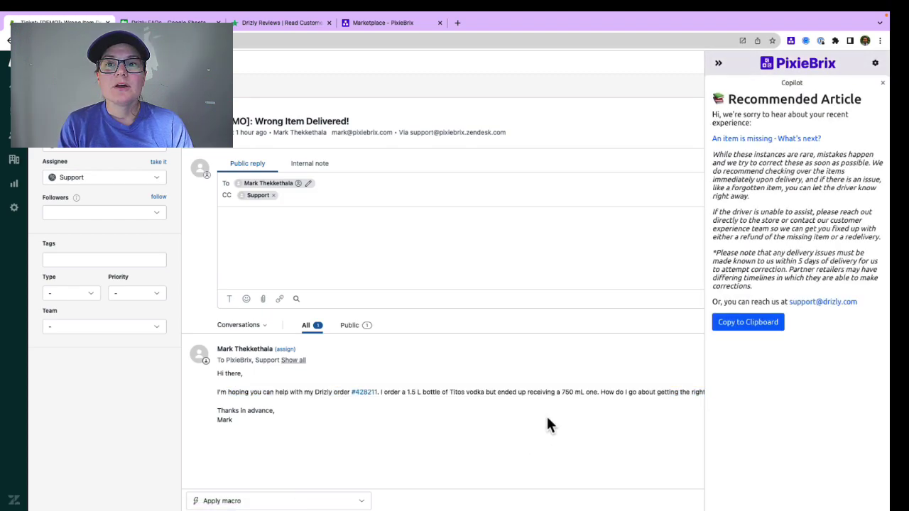
{"action": "left_click", "coordinate": [729, 140]}
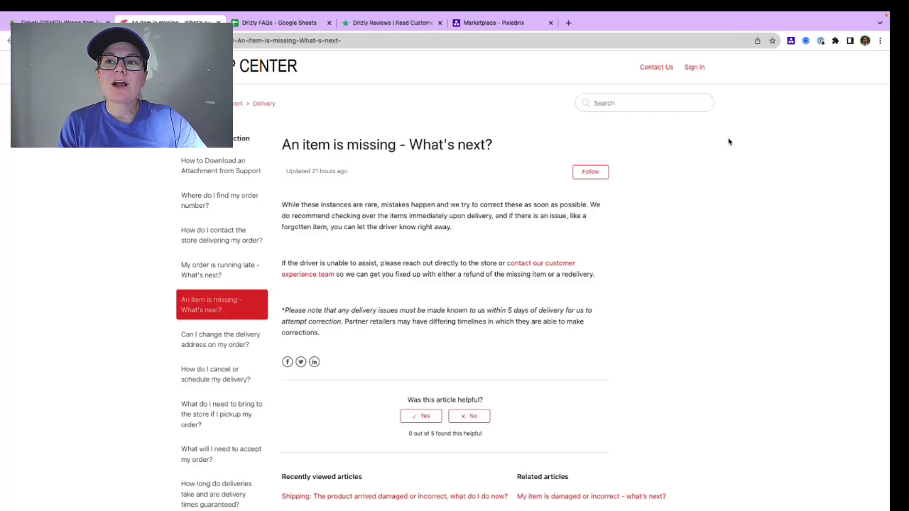
{"action": "left_click", "coordinate": [218, 22]}
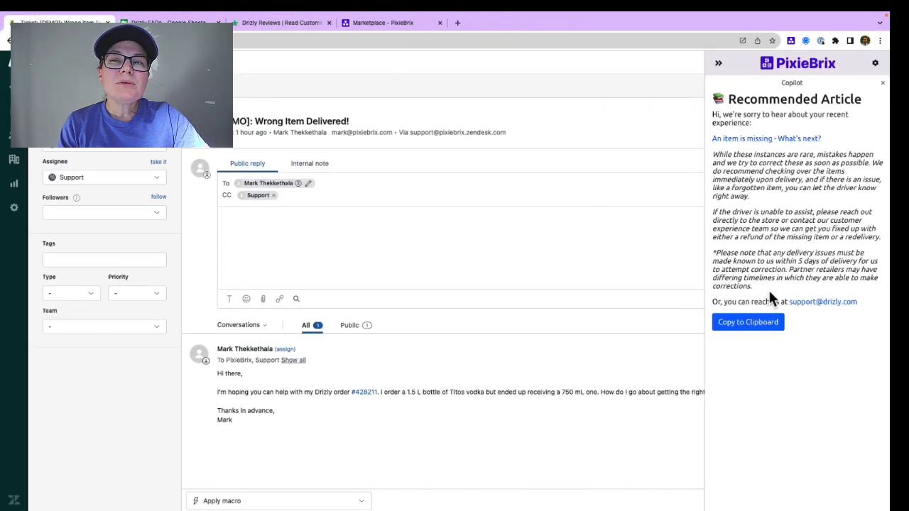
Step: Paste the recommended reply into the reply box, then clear it and close the Copilot sidebar
{"action": "left_click", "coordinate": [553, 225]}
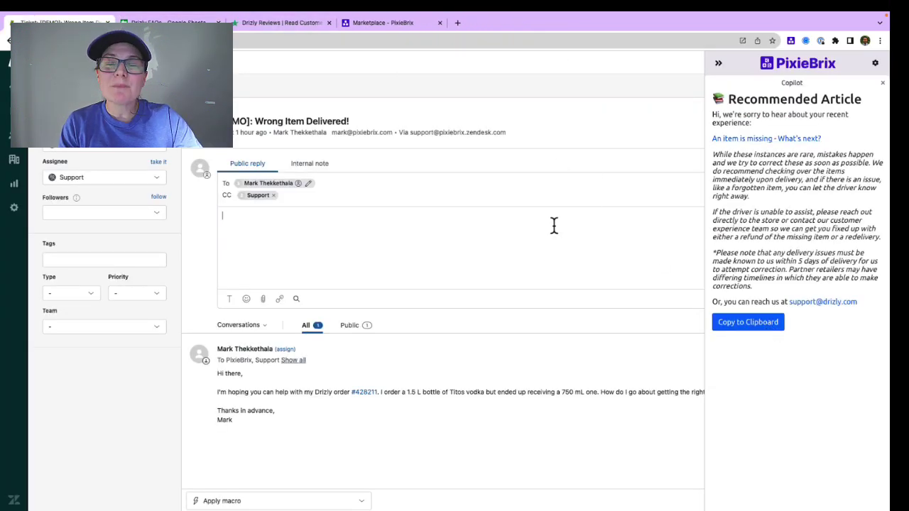
{"action": "key", "text": "ctrl+v"}
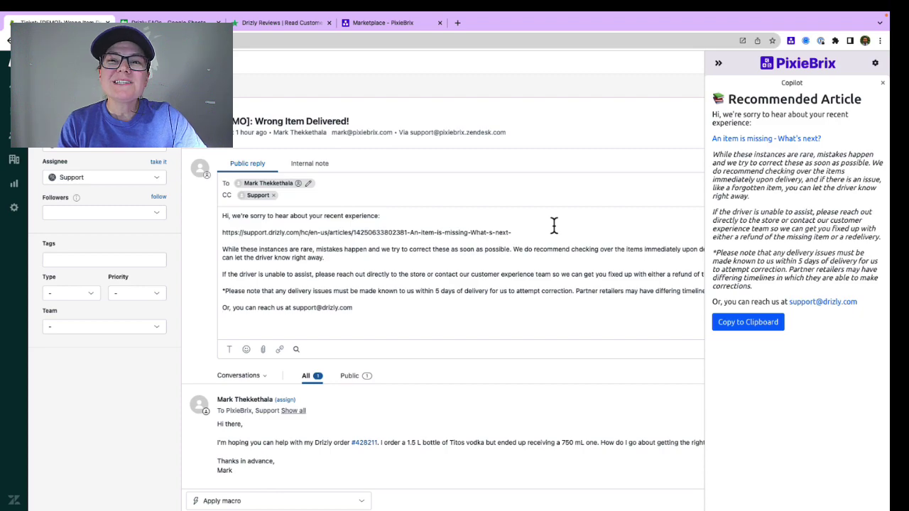
{"action": "key", "text": "ctrl+a"}
{"action": "key", "text": "BackSpace"}
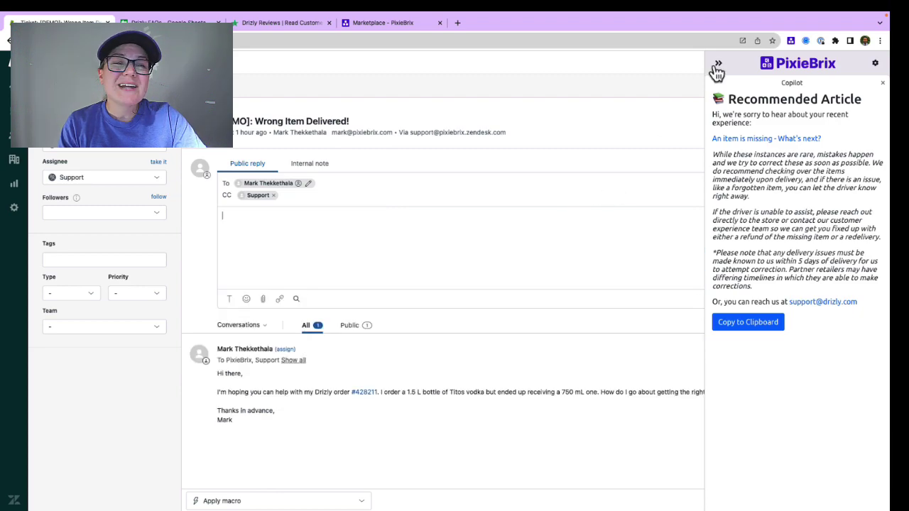
{"action": "left_click", "coordinate": [717, 64]}
Step: Open the PixieBrix page editor in developer tools and remove the AI Recommender mod
{"action": "right_click", "coordinate": [664, 121]}
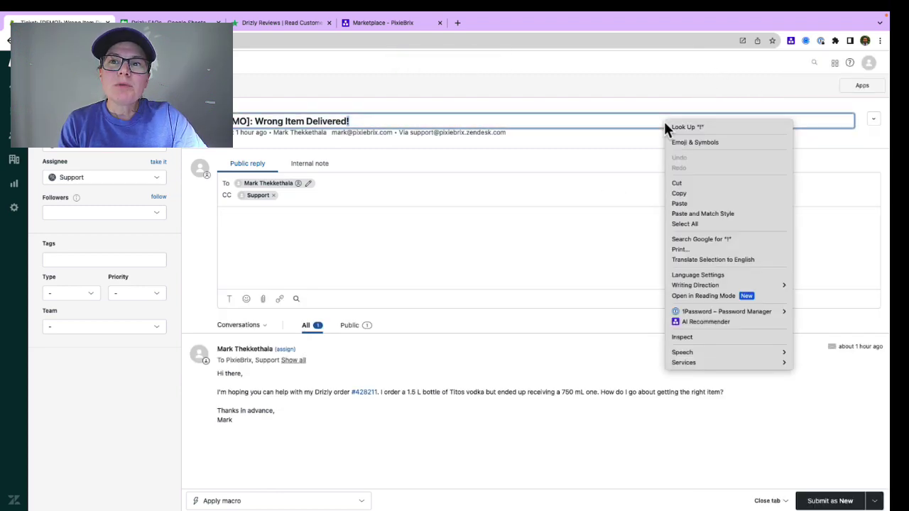
{"action": "left_click", "coordinate": [680, 337]}
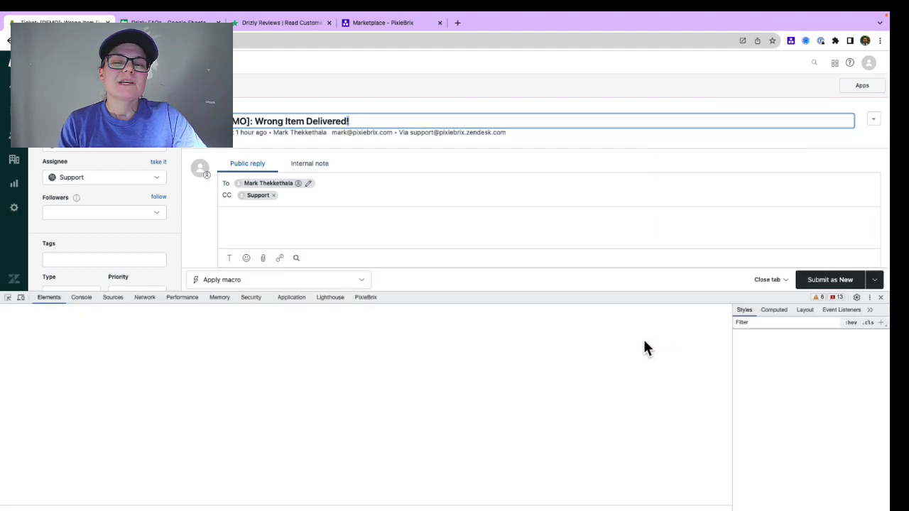
{"action": "left_click", "coordinate": [378, 297]}
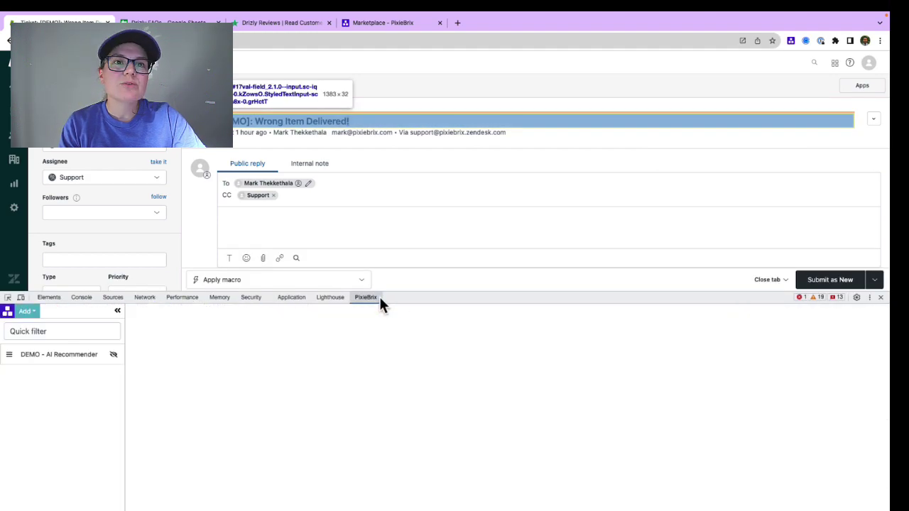
{"action": "left_click_drag", "start_coordinate": [395, 298], "coordinate": [405, 223]}
{"action": "left_click", "coordinate": [71, 288]}
{"action": "left_click", "coordinate": [113, 288]}
{"action": "left_click", "coordinate": [109, 319]}
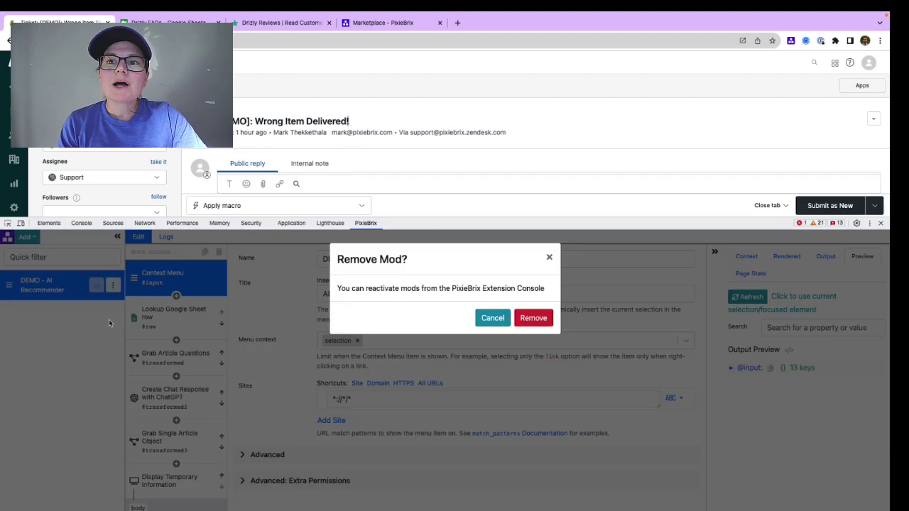
{"action": "left_click", "coordinate": [533, 317]}
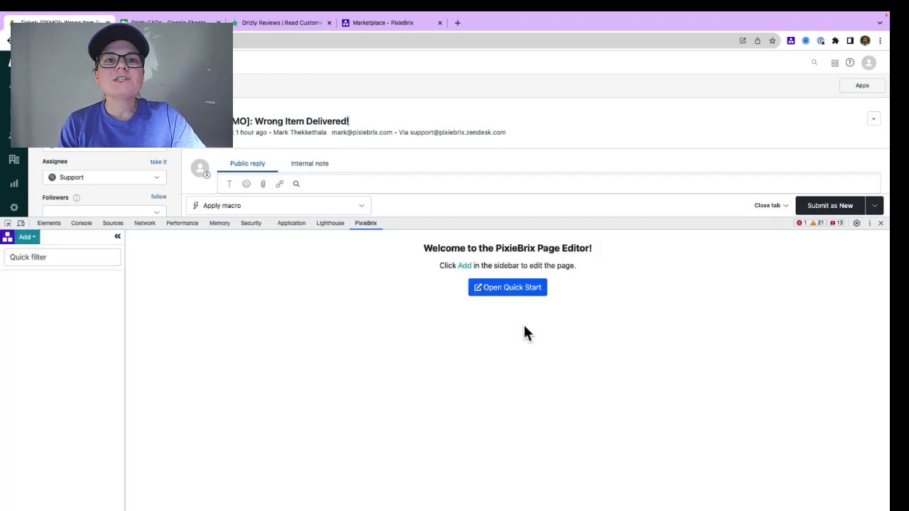
Step: Add a context menu item named 'AI Recommendation Demo' with title 'AI Recommendation'
{"action": "left_click", "coordinate": [26, 237]}
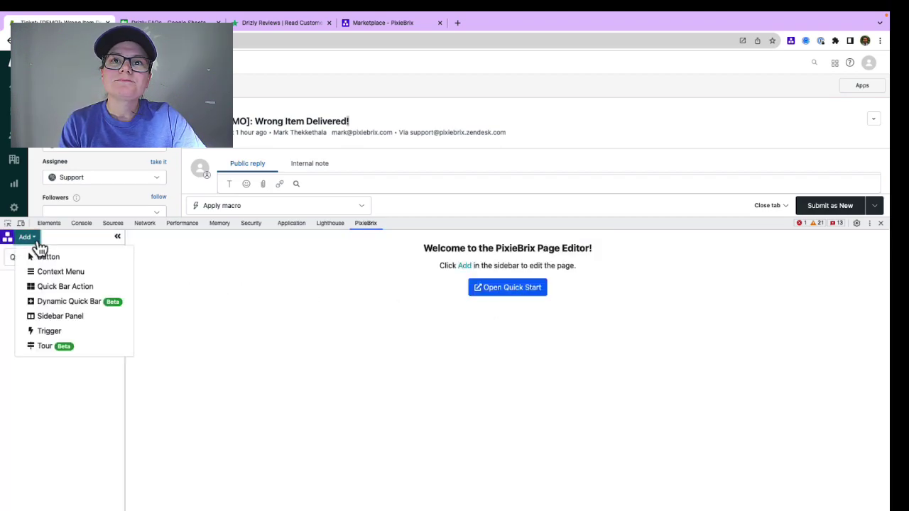
{"action": "left_click", "coordinate": [63, 272]}
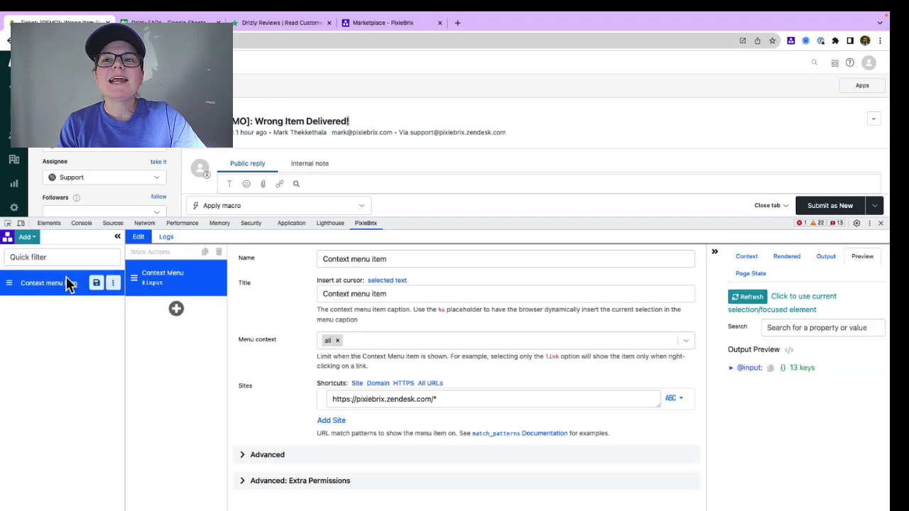
{"action": "triple_click", "coordinate": [340, 260]}
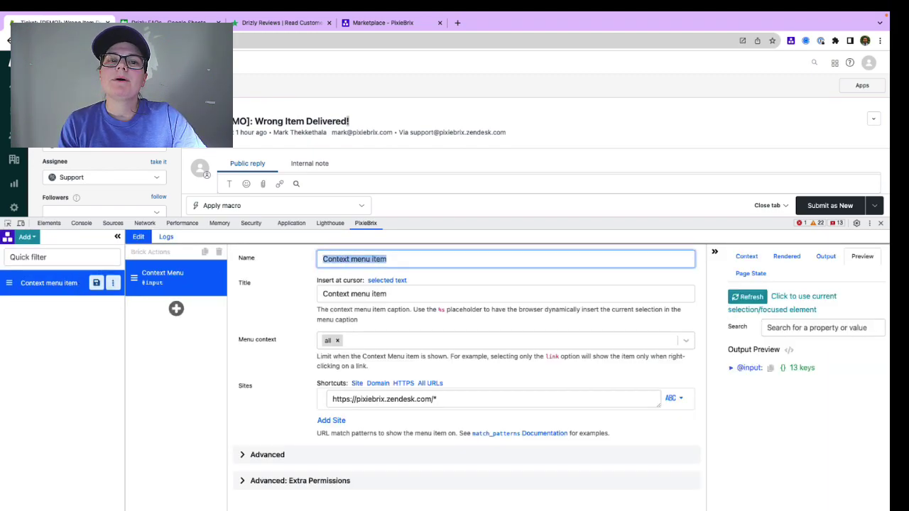
{"action": "type", "text": "AI Recommendation"}
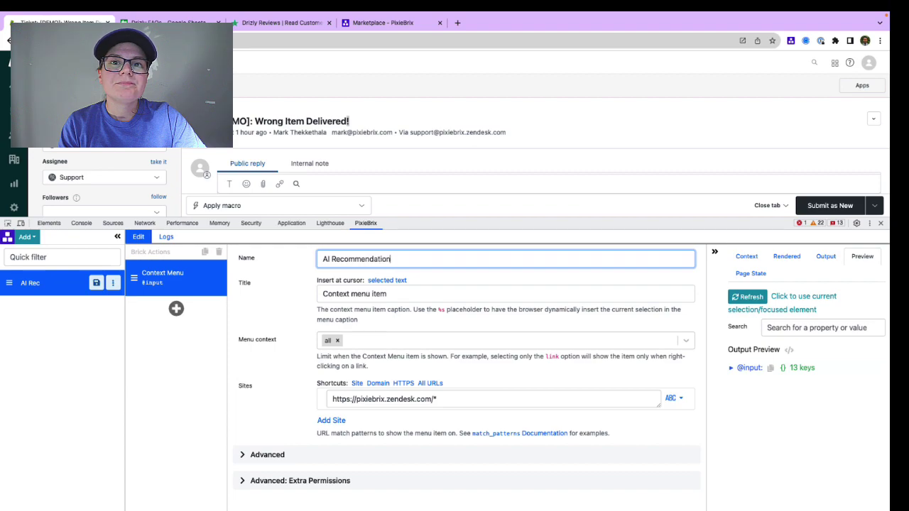
{"action": "type", "text": " Demo"}
{"action": "key", "text": "ctrl+a"}
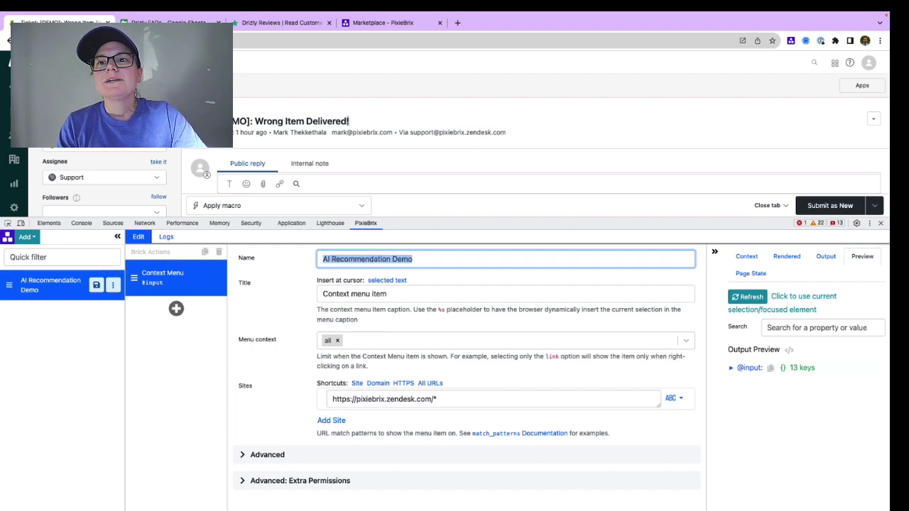
{"action": "left_click", "coordinate": [437, 293]}
{"action": "key", "text": "ctrl+a"}
{"action": "type", "text": "AI Recommendation"}
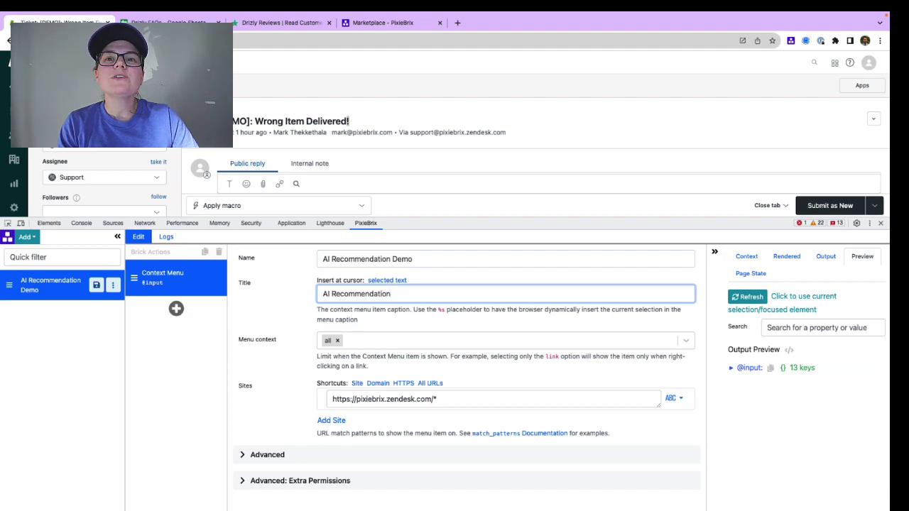
Step: Limit the menu context to selection and run the mod on all URLs instead of Zendesk only
{"action": "left_click", "coordinate": [395, 340]}
{"action": "left_click", "coordinate": [369, 402]}
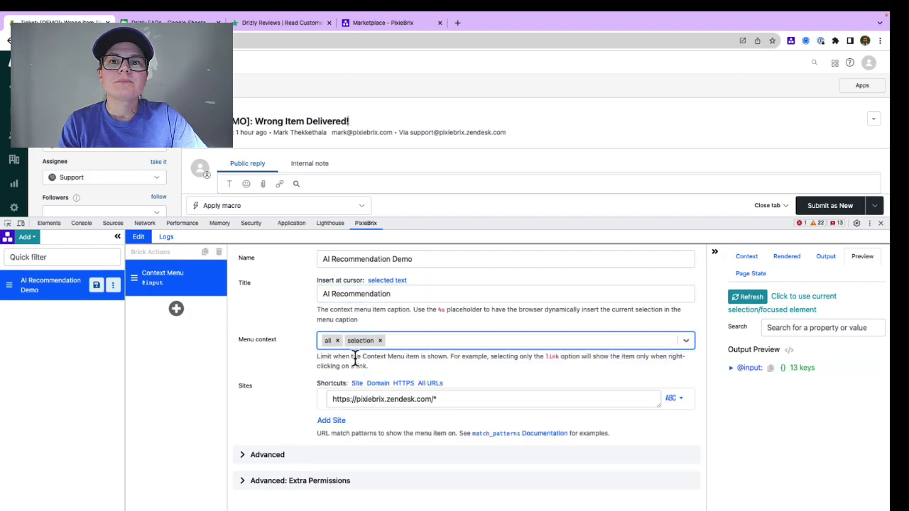
{"action": "left_click", "coordinate": [336, 340]}
{"action": "left_click", "coordinate": [430, 382]}
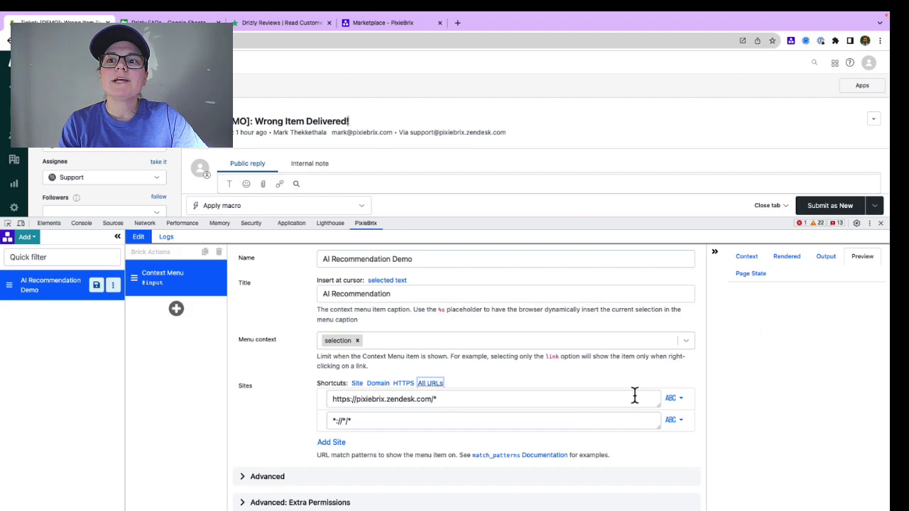
{"action": "left_click", "coordinate": [672, 398]}
{"action": "left_click", "coordinate": [651, 434]}
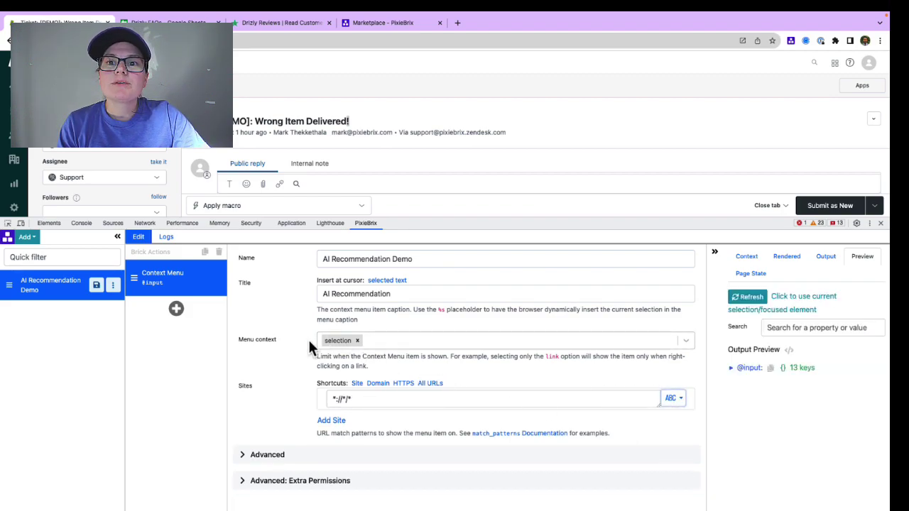
Step: Look over the Drizly FAQs sheet
{"action": "mouse_move", "coordinate": [198, 12]}
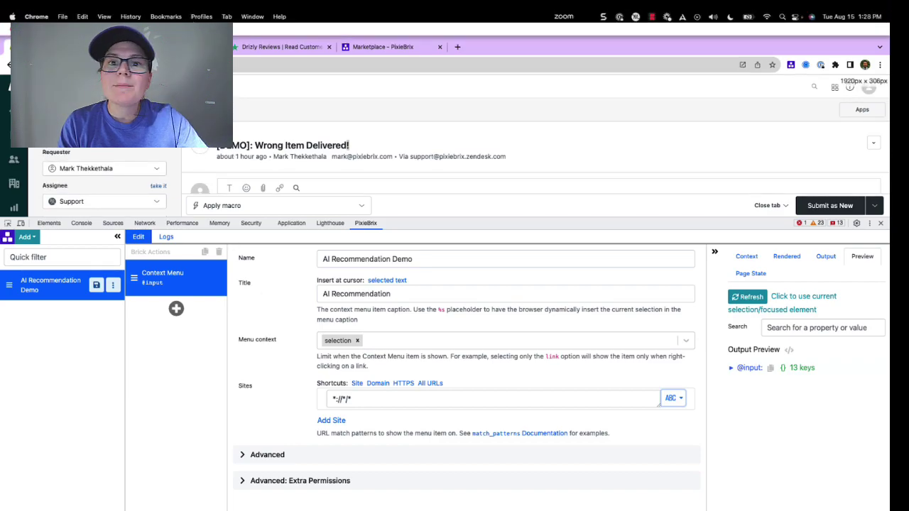
{"action": "left_click", "coordinate": [167, 47]}
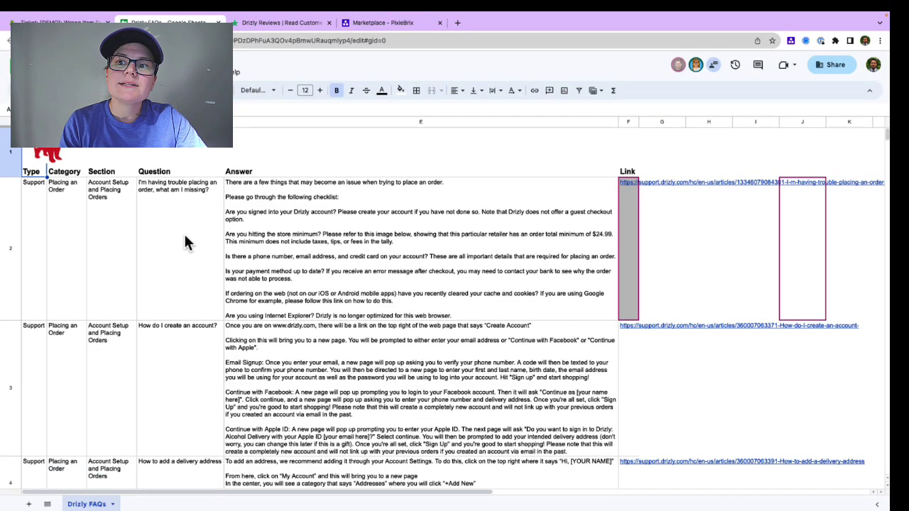
{"action": "scroll", "coordinate": [185, 238], "scroll_direction": "down", "scroll_amount": 15}
{"action": "scroll", "coordinate": [184, 237], "scroll_direction": "up", "scroll_amount": 15}
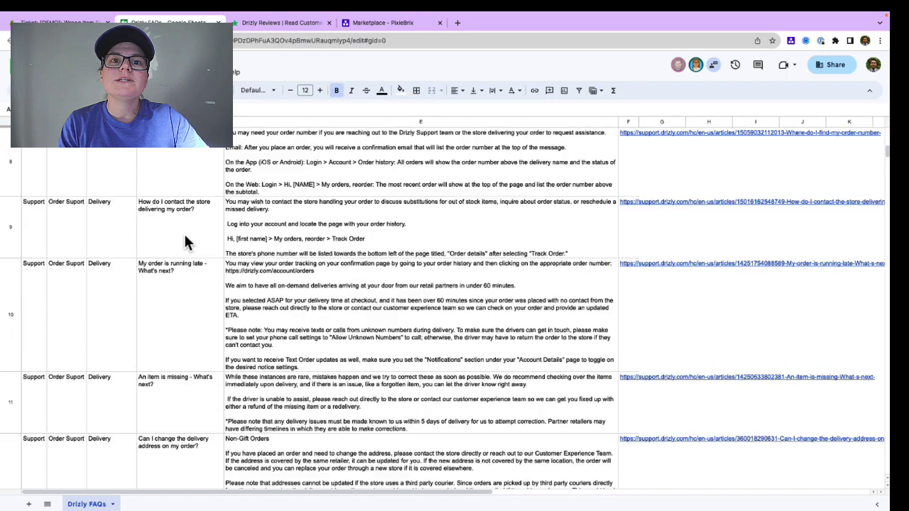
Step: Add a Lookup Google Sheet row step using the Personal GDrive integration
{"action": "left_click", "coordinate": [50, 22]}
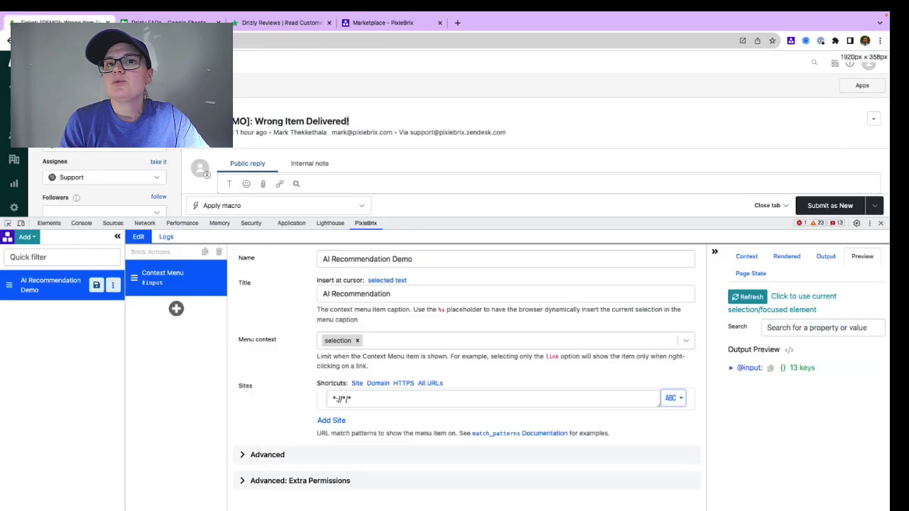
{"action": "left_click", "coordinate": [177, 310]}
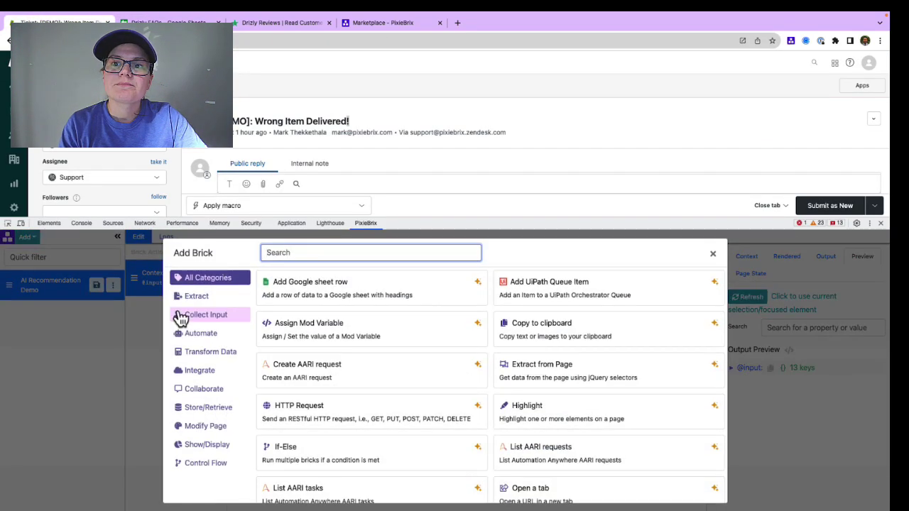
{"action": "type", "text": "looku"}
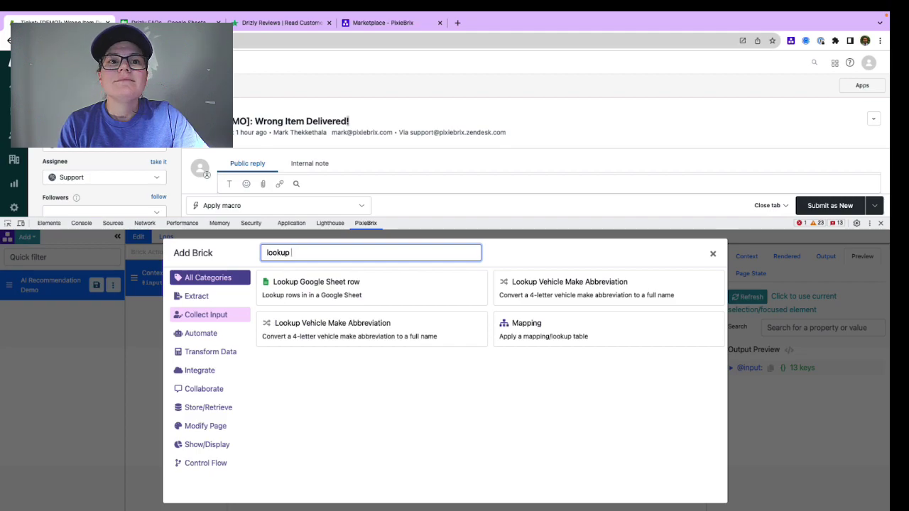
{"action": "type", "text": "p"}
{"action": "left_click", "coordinate": [457, 299]}
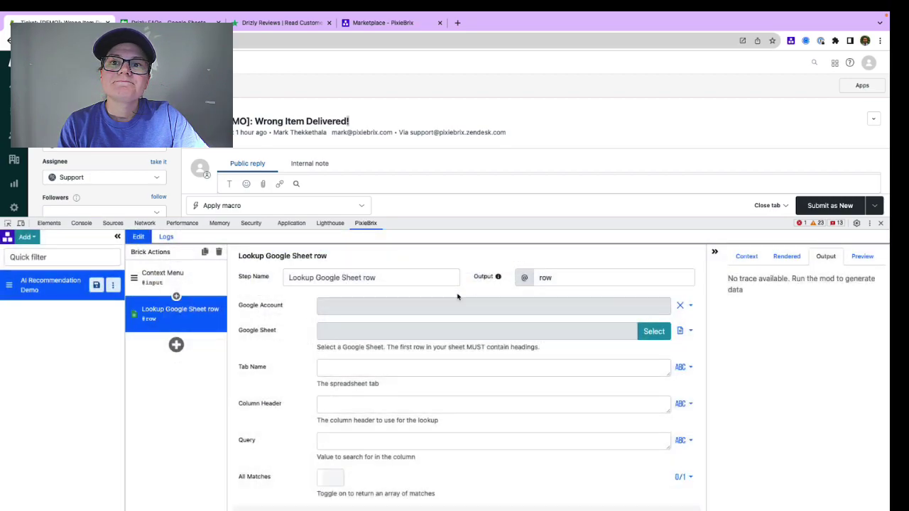
{"action": "left_click", "coordinate": [679, 306]}
{"action": "left_click", "coordinate": [669, 324]}
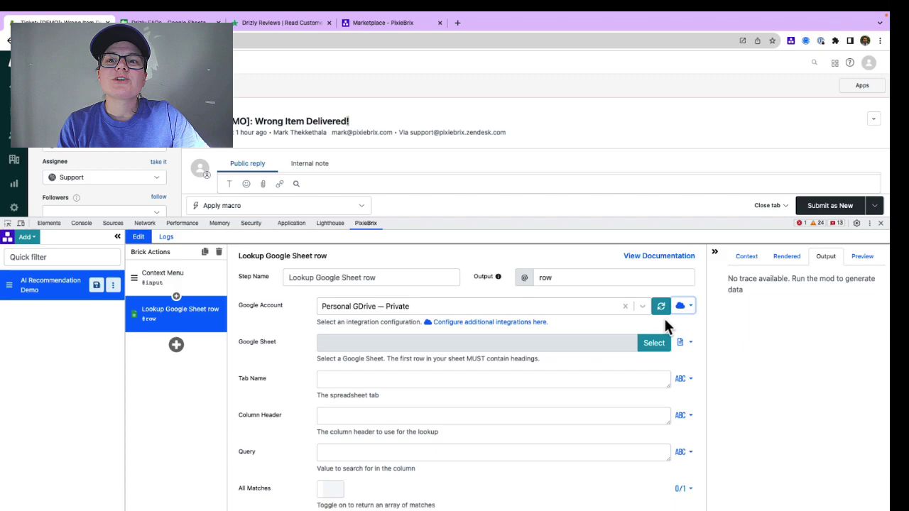
Step: Point the lookup at the Drizly FAQs sheet, query 'Support', and return all matches
{"action": "left_click", "coordinate": [646, 346]}
{"action": "type", "text": "drizl"}
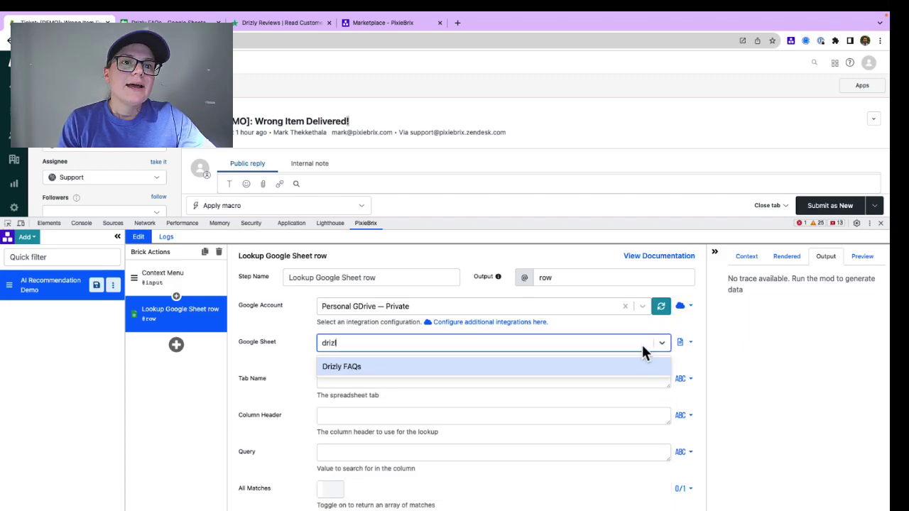
{"action": "left_click", "coordinate": [631, 363]}
{"action": "scroll", "coordinate": [620, 394], "scroll_direction": "down", "scroll_amount": 1}
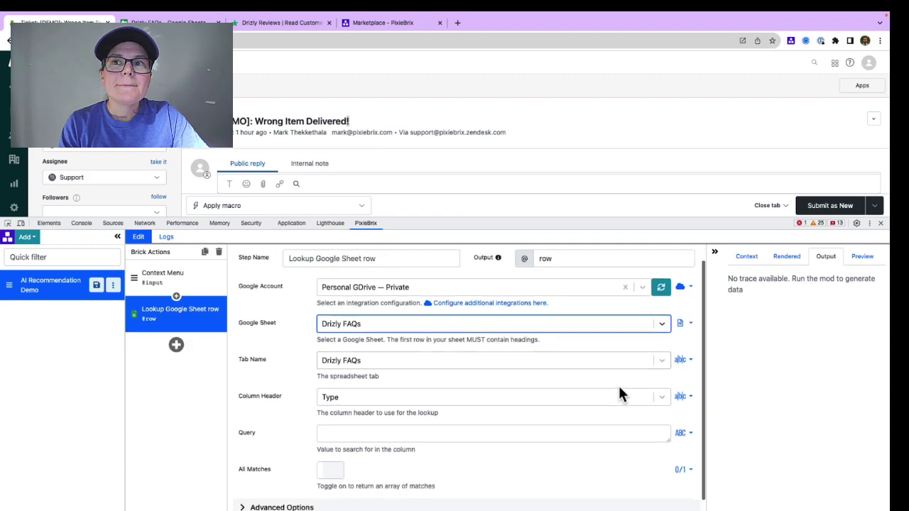
{"action": "left_click", "coordinate": [578, 422]}
{"action": "type", "text": "Support"}
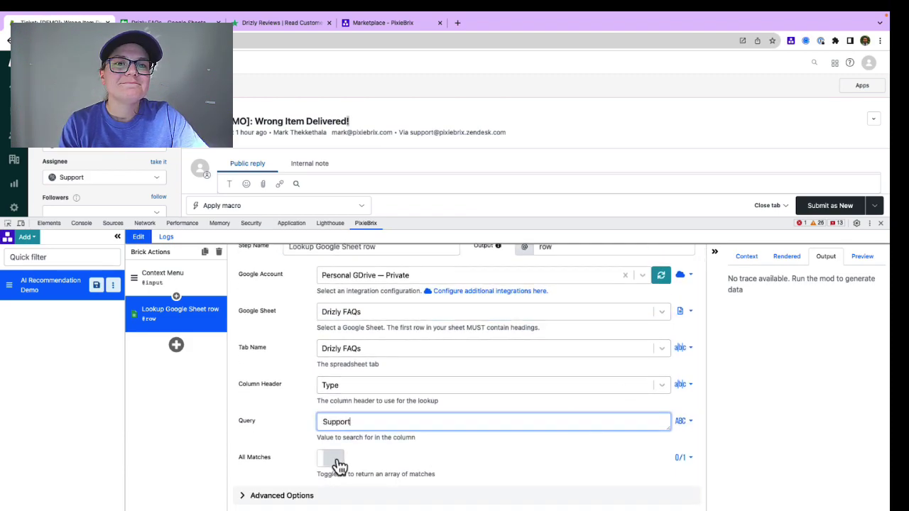
{"action": "left_click", "coordinate": [336, 461]}
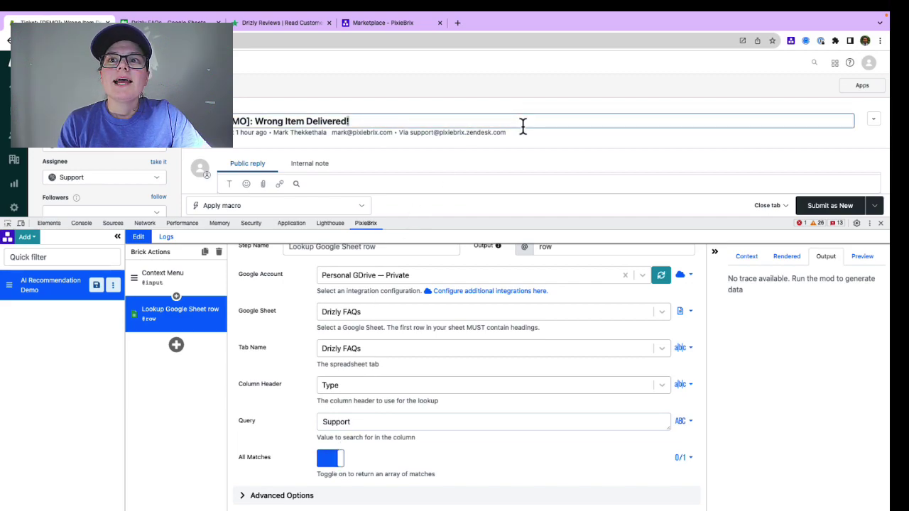
{"action": "right_click", "coordinate": [348, 120]}
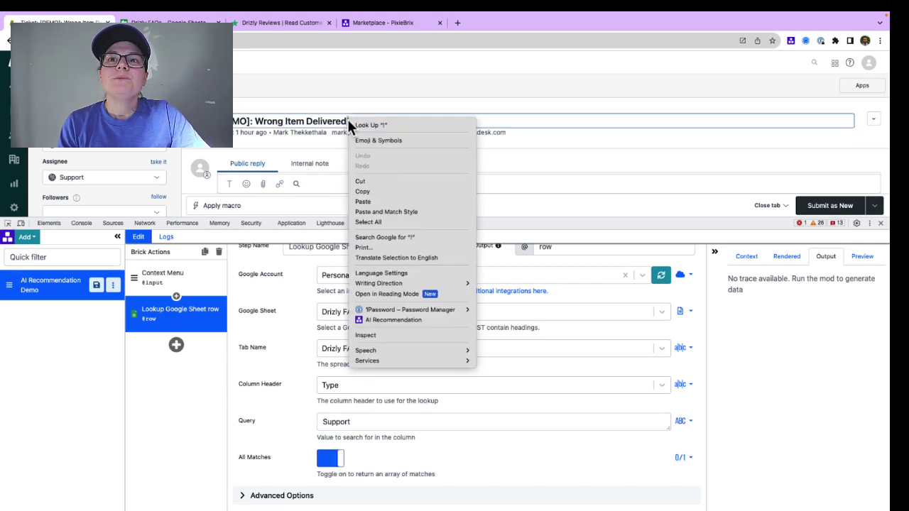
{"action": "left_click", "coordinate": [389, 320]}
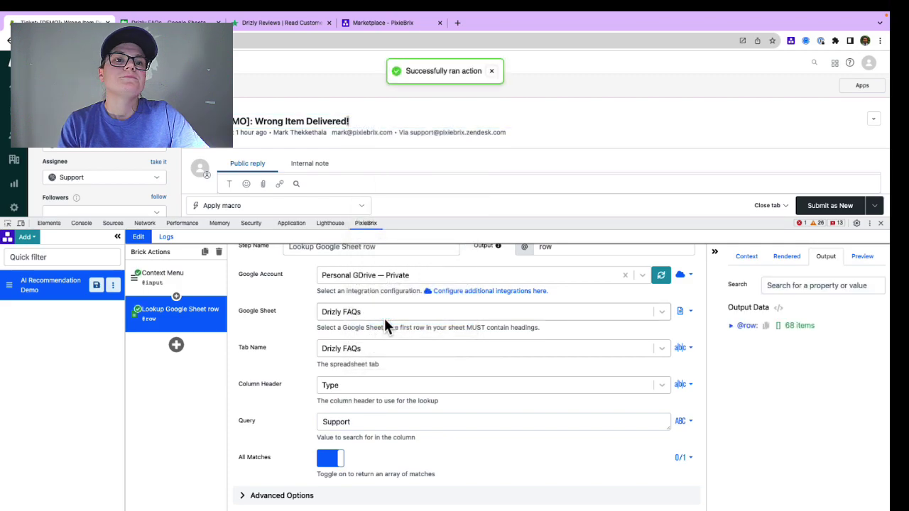
{"action": "left_click", "coordinate": [738, 328]}
{"action": "left_click", "coordinate": [739, 341]}
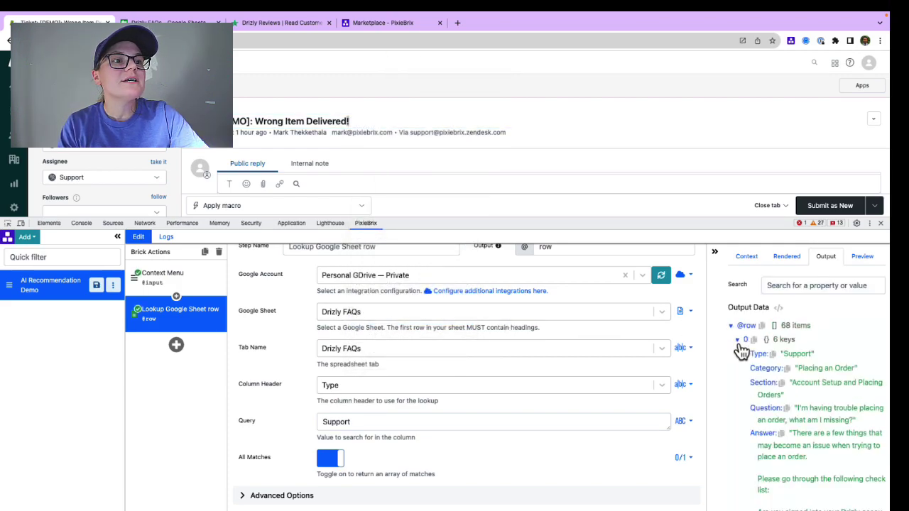
{"action": "scroll", "coordinate": [744, 399], "scroll_direction": "down", "scroll_amount": 1}
{"action": "scroll", "coordinate": [743, 399], "scroll_direction": "down", "scroll_amount": 1}
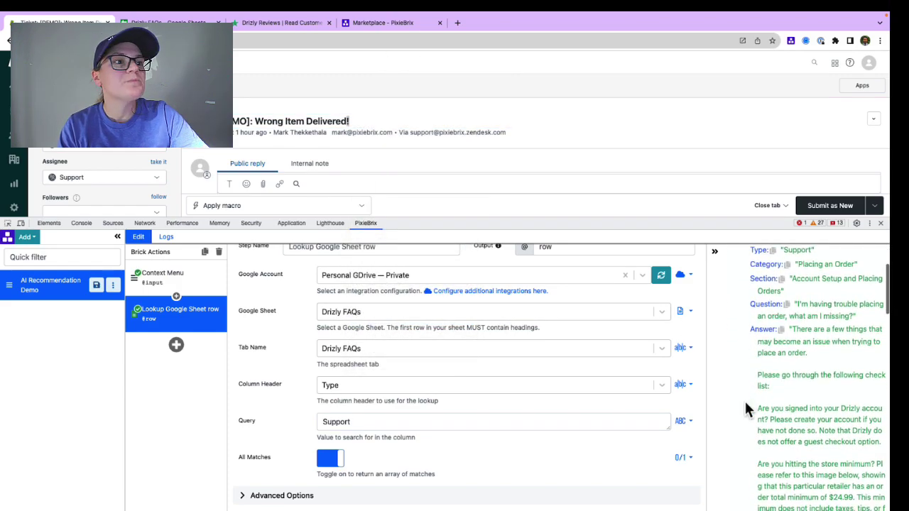
{"action": "scroll", "coordinate": [744, 399], "scroll_direction": "up", "scroll_amount": 3}
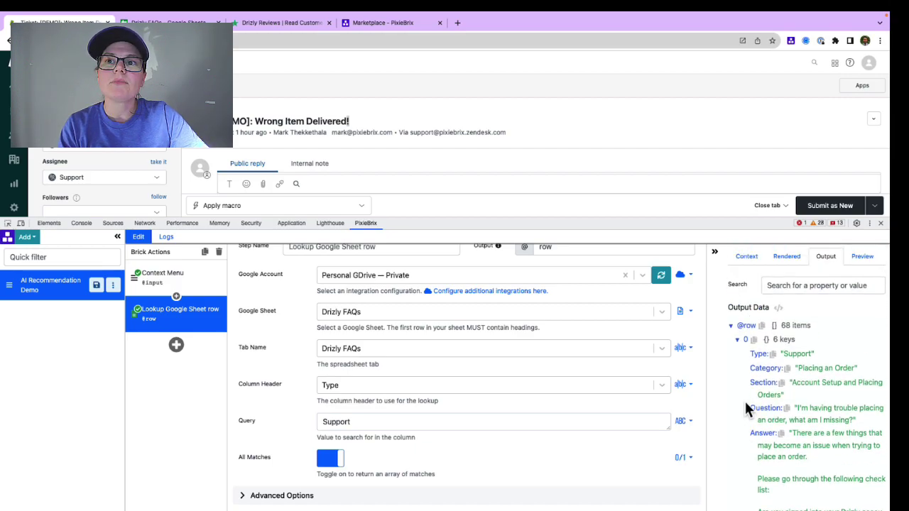
{"action": "left_click", "coordinate": [177, 345]}
{"action": "type", "text": "jq"}
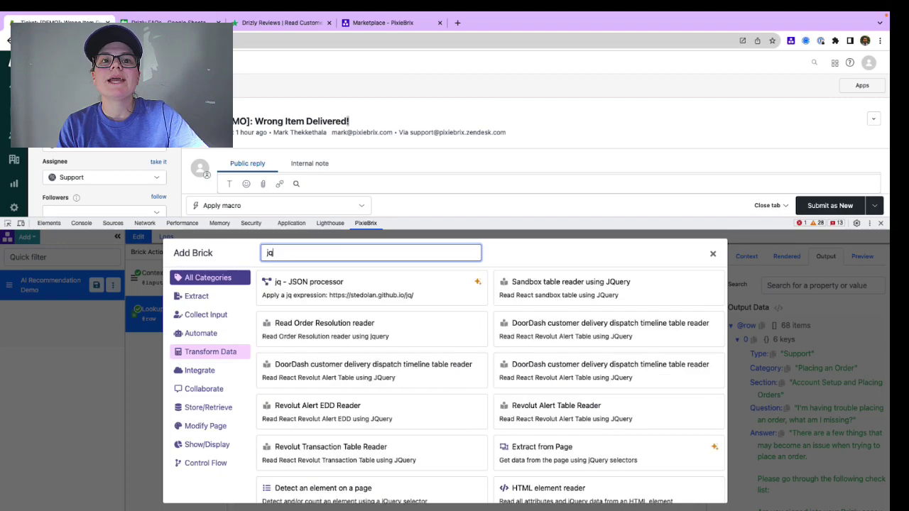
{"action": "left_click", "coordinate": [472, 290]}
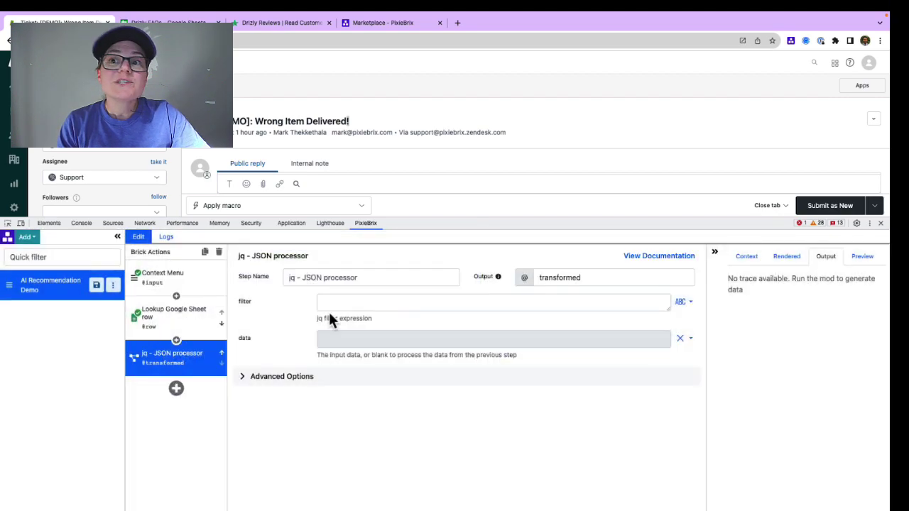
{"action": "left_click", "coordinate": [206, 323]}
{"action": "left_click", "coordinate": [761, 327]}
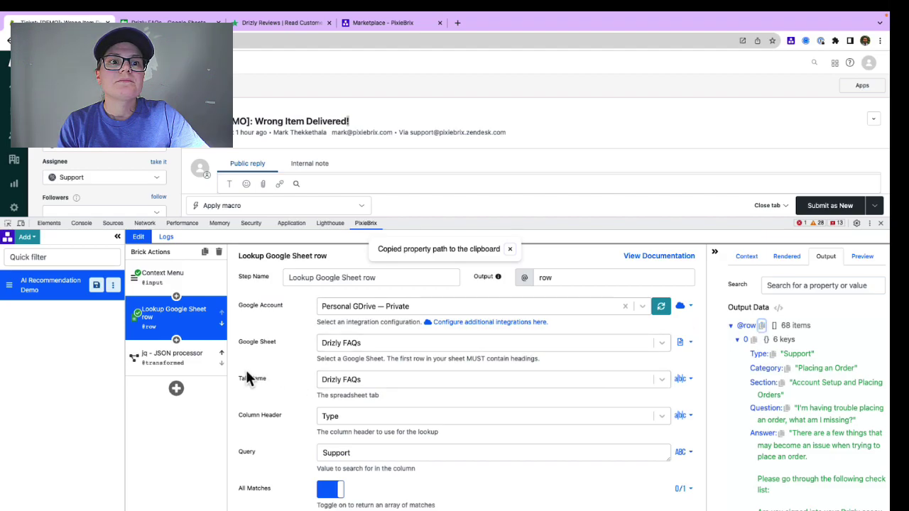
{"action": "left_click", "coordinate": [206, 374]}
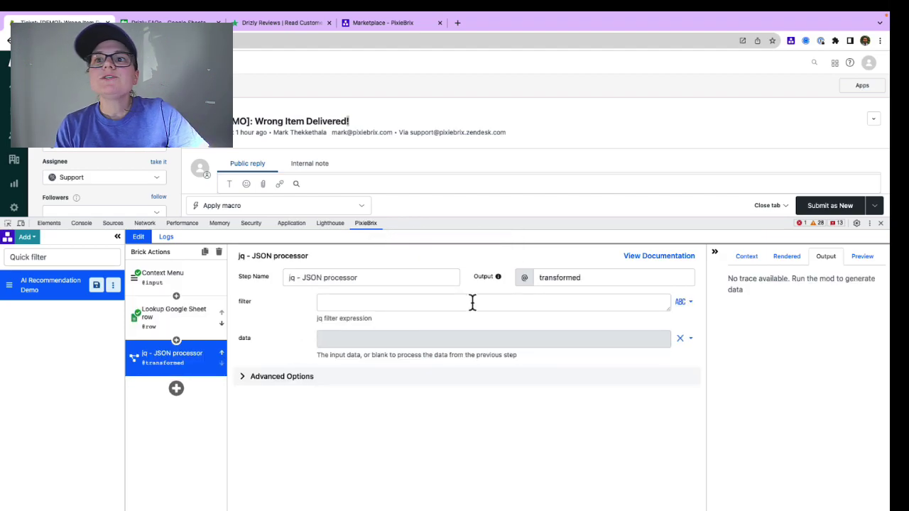
{"action": "left_click", "coordinate": [447, 337]}
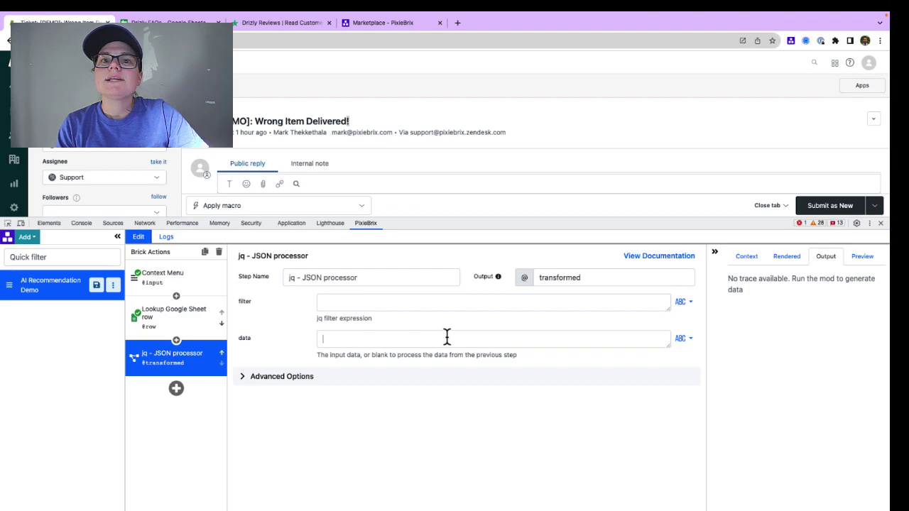
{"action": "key", "text": "super+v"}
Step: Name the output titles, enter filter '.[] | .Question', and rerun to list the questions
{"action": "double_click", "coordinate": [569, 277]}
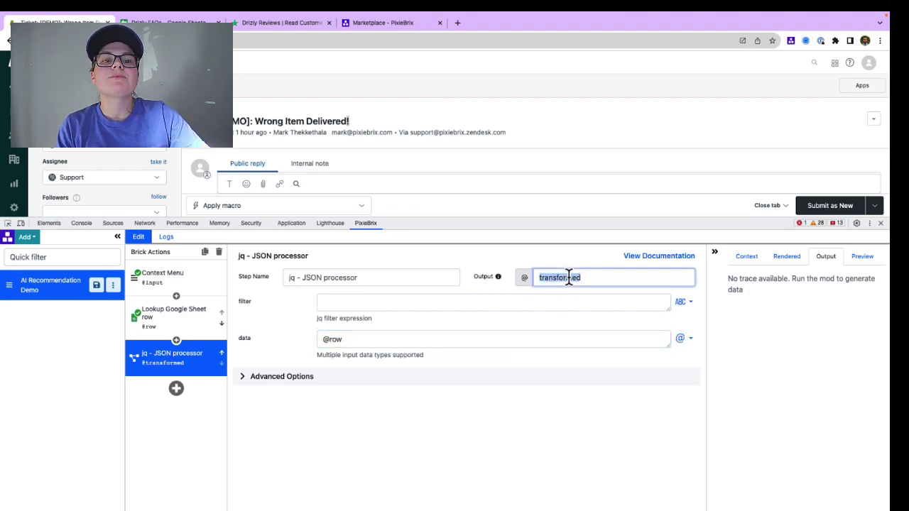
{"action": "type", "text": "titles"}
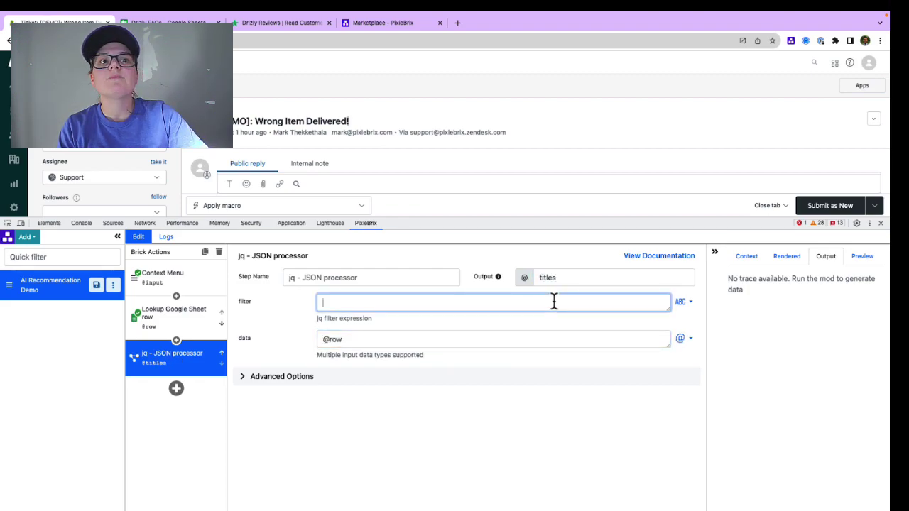
{"action": "left_click", "coordinate": [554, 301]}
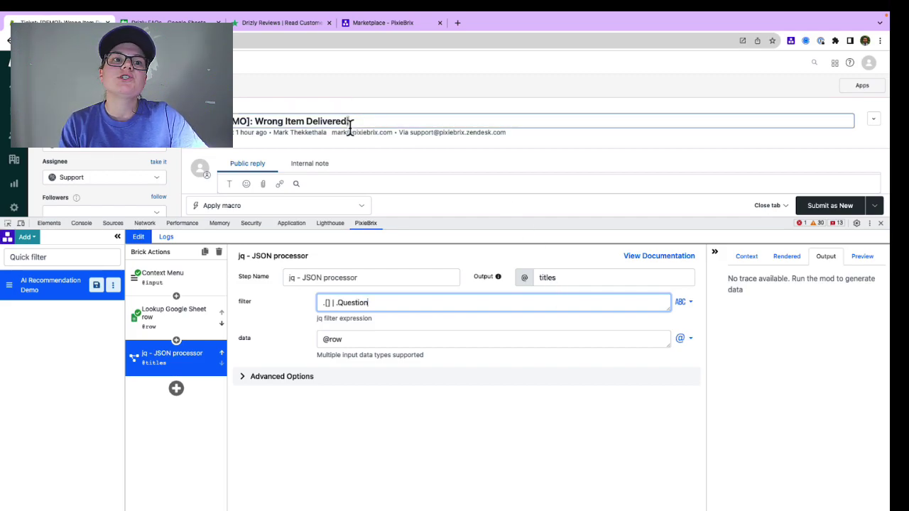
{"action": "right_click", "coordinate": [348, 122]}
{"action": "left_click", "coordinate": [387, 321]}
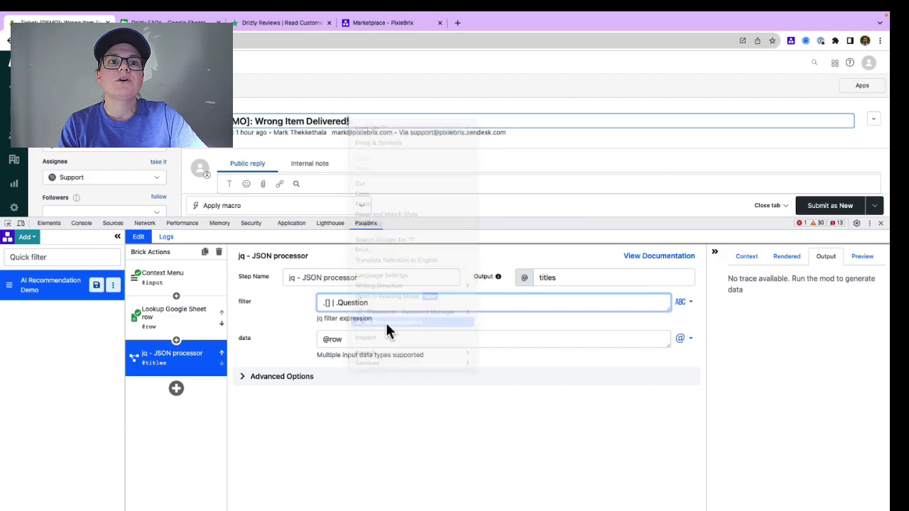
{"action": "left_click", "coordinate": [754, 329]}
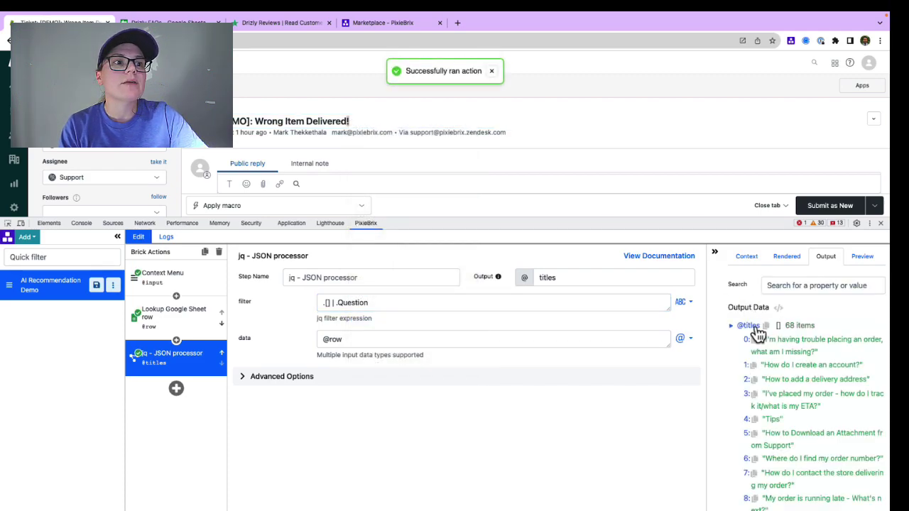
Step: Add a Create Chat Response with ChatGPT step using the private OpenAI integration and a system message
{"action": "left_click", "coordinate": [177, 389]}
{"action": "type", "text": "chat"}
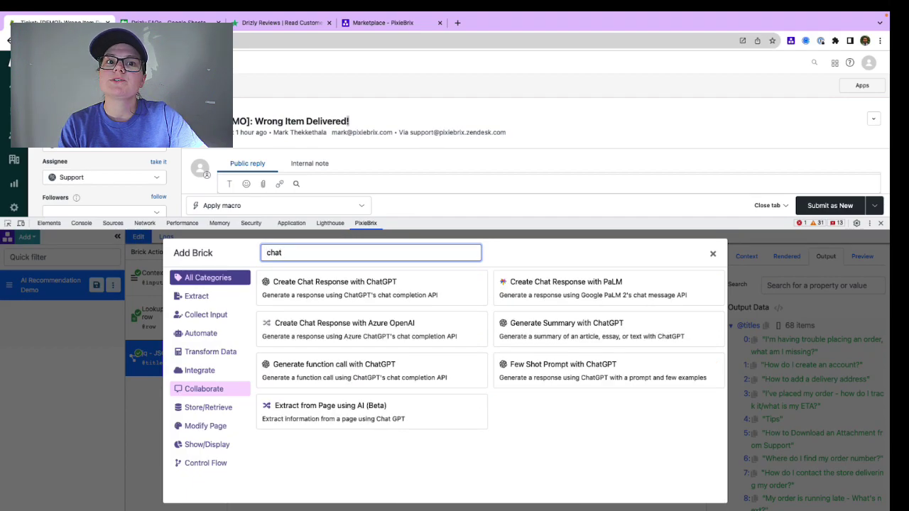
{"action": "mouse_move", "coordinate": [433, 296]}
{"action": "left_click", "coordinate": [465, 288]}
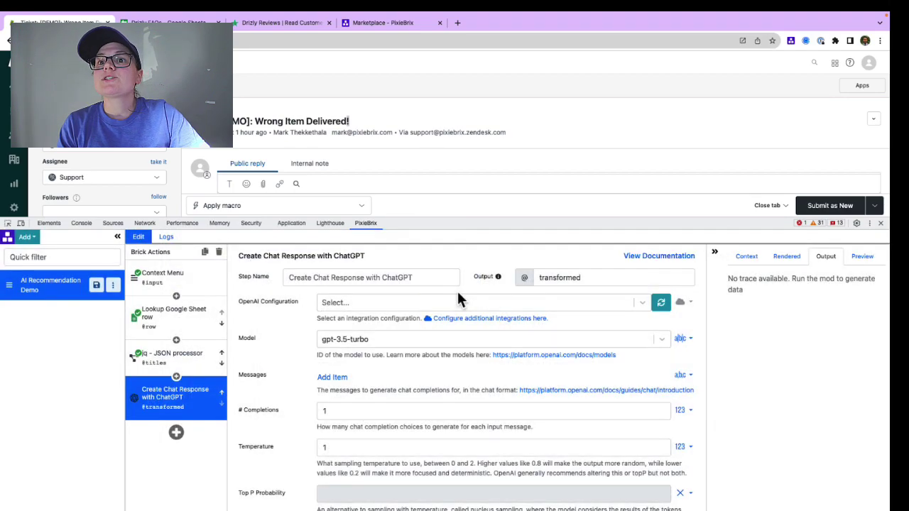
{"action": "scroll", "coordinate": [426, 387], "scroll_direction": "down", "scroll_amount": 1}
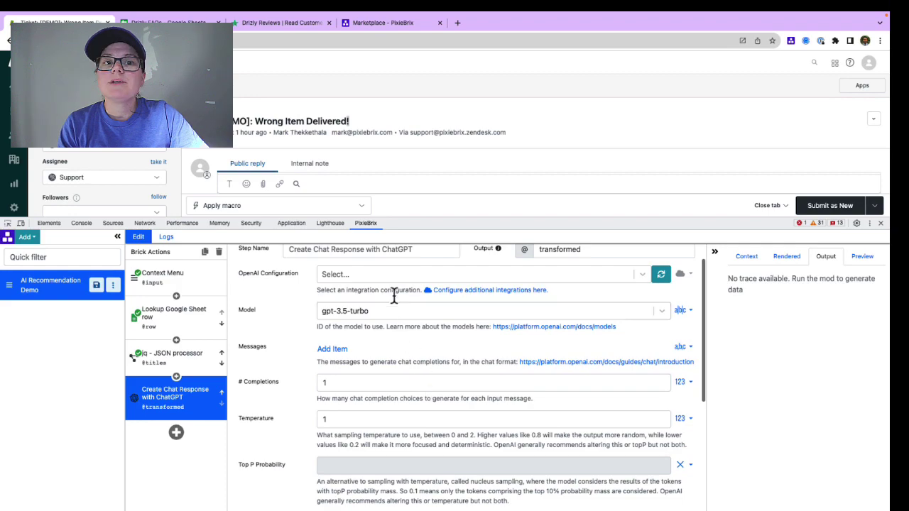
{"action": "left_click", "coordinate": [391, 278]}
{"action": "left_click", "coordinate": [392, 295]}
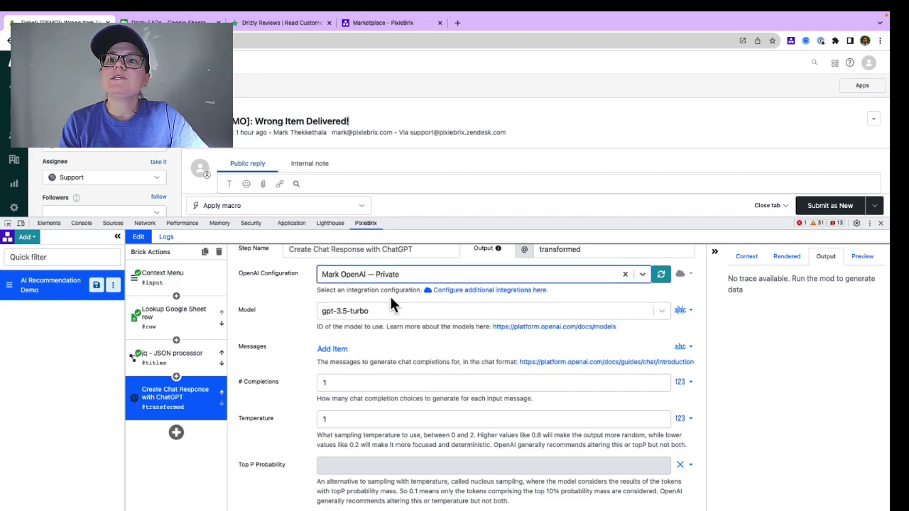
{"action": "left_click", "coordinate": [332, 349]}
{"action": "left_click", "coordinate": [472, 368]}
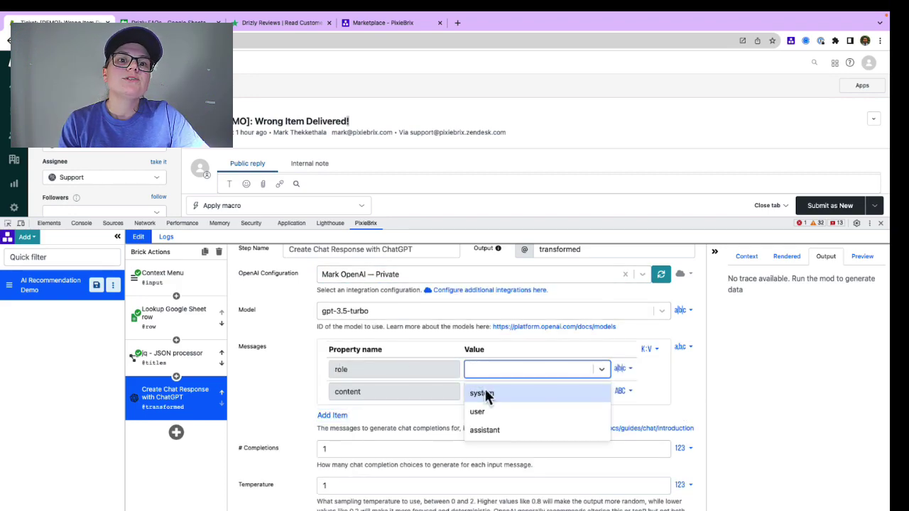
{"action": "left_click", "coordinate": [486, 392]}
Step: Write 'You are a helpful AI Knowledge Base Article recommender:' and 'Here are the titles of knowledge base articles:'
{"action": "left_click", "coordinate": [485, 389]}
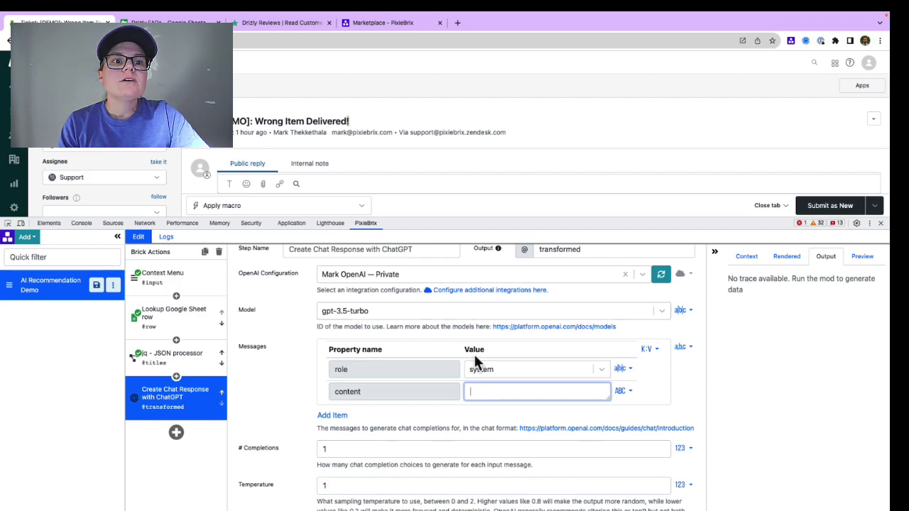
{"action": "type", "text": "You are a helpful AI Kno"}
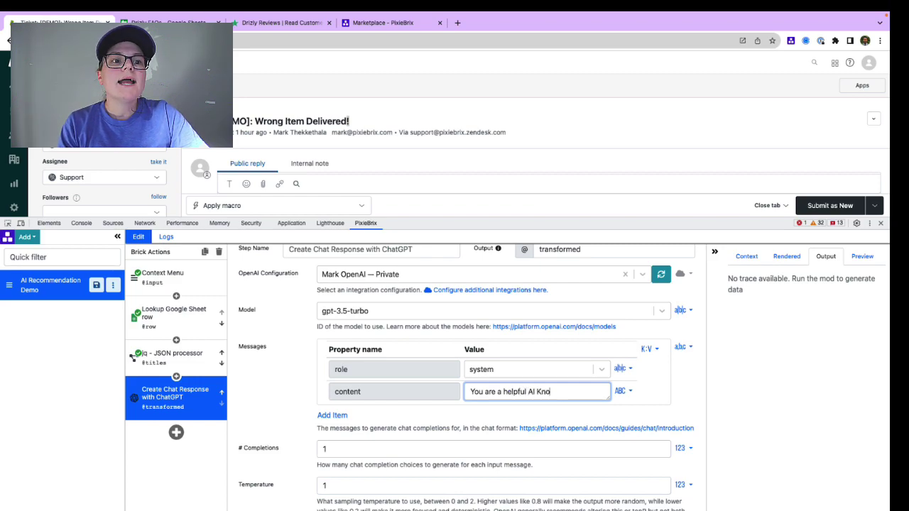
{"action": "type", "text": "wledge Base Artic"}
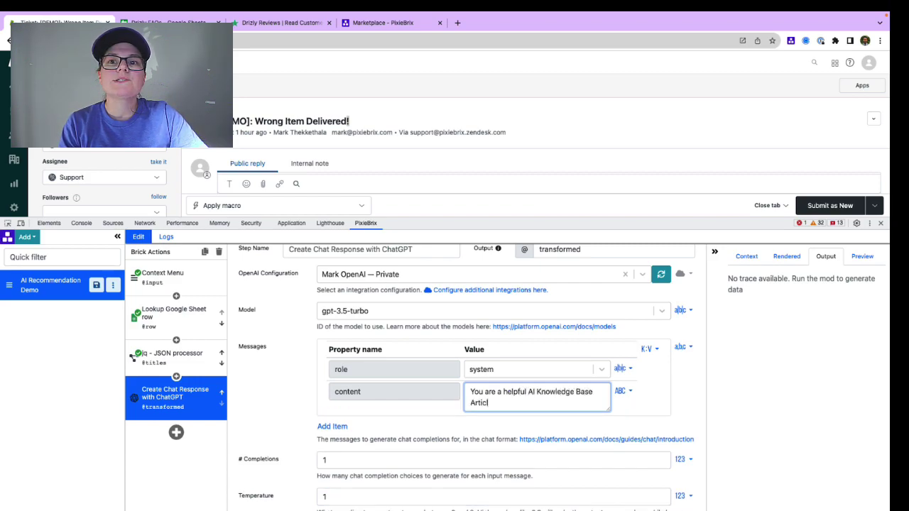
{"action": "type", "text": "le recommender"}
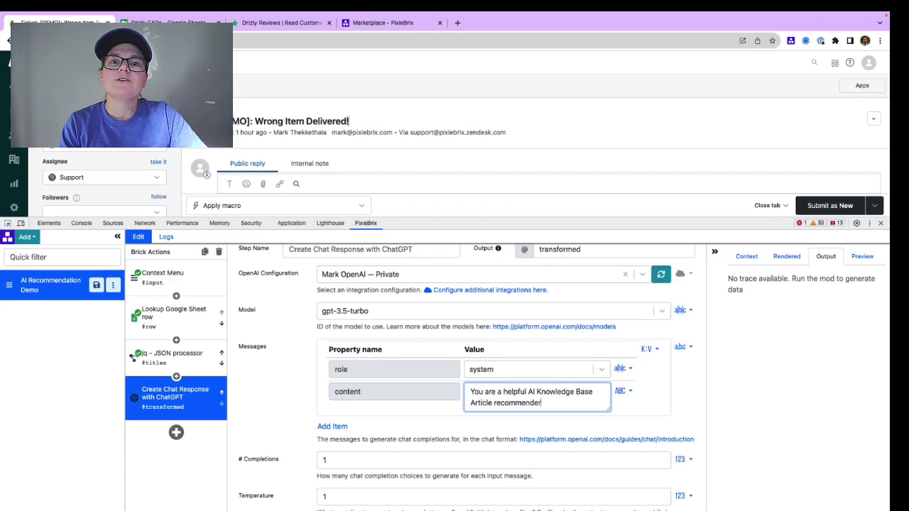
{"action": "type", "text": ":"}
{"action": "key", "text": "Return"}
{"action": "key", "text": "Return"}
{"action": "type", "text": "Here are the titles of kn"}
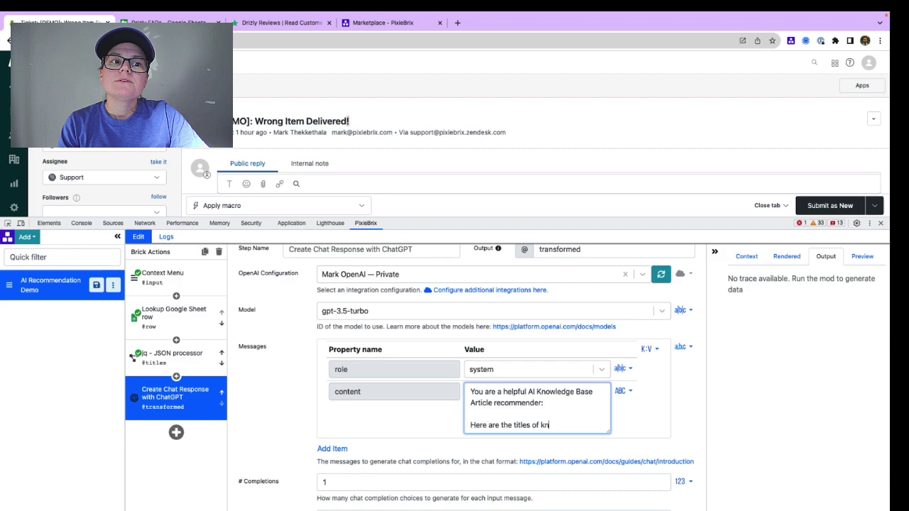
{"action": "type", "text": "owledge base artic"}
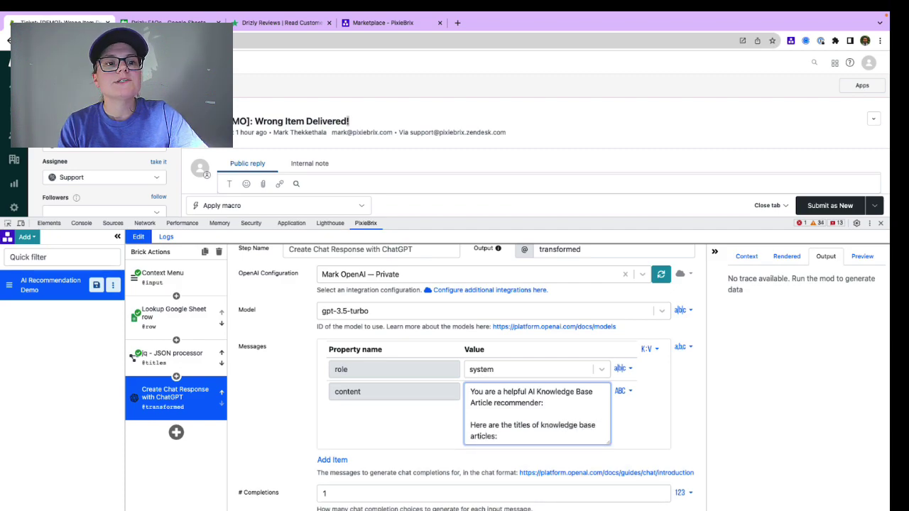
{"action": "type", "text": "les:"}
{"action": "key", "text": "Return"}
{"action": "key", "text": "Return"}
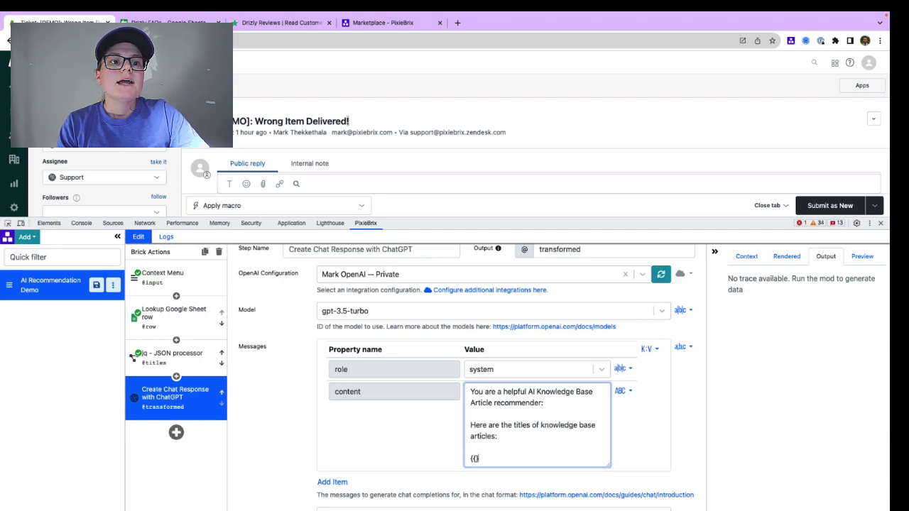
{"action": "left_click", "coordinate": [188, 366]}
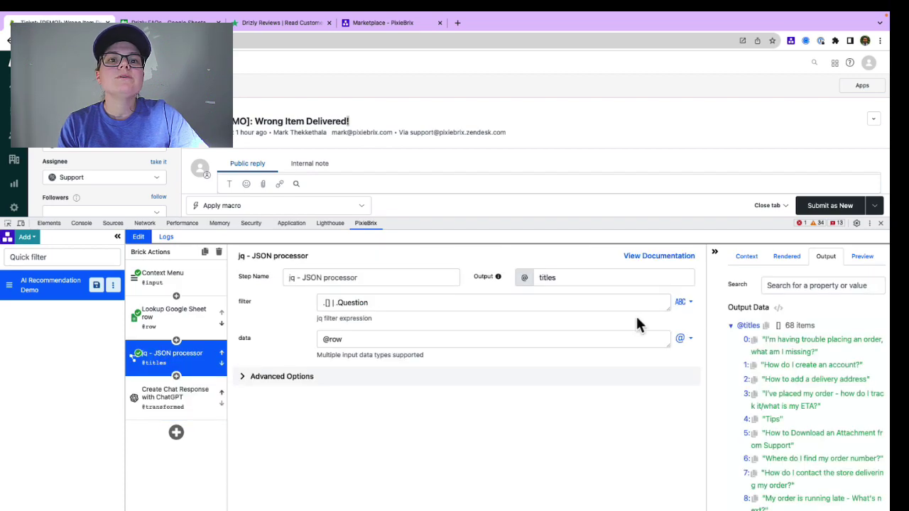
{"action": "left_click", "coordinate": [766, 325]}
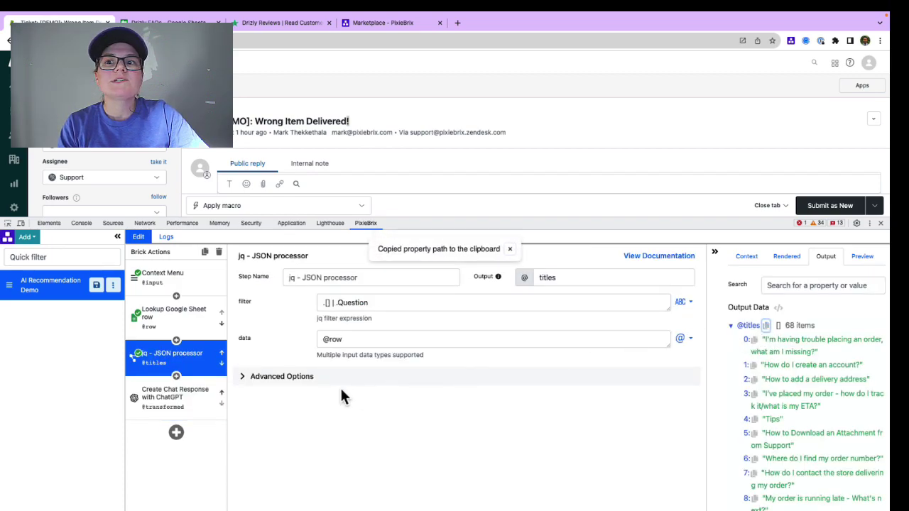
{"action": "left_click", "coordinate": [205, 413]}
{"action": "left_click", "coordinate": [475, 487]}
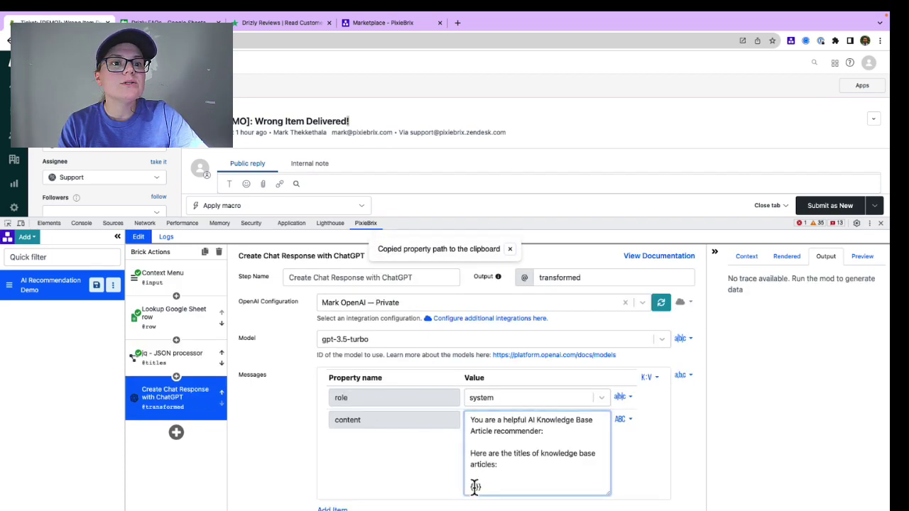
{"action": "type", "text": "{{}}"}
{"action": "key", "text": "super+v"}
{"action": "type", "text": "| "}
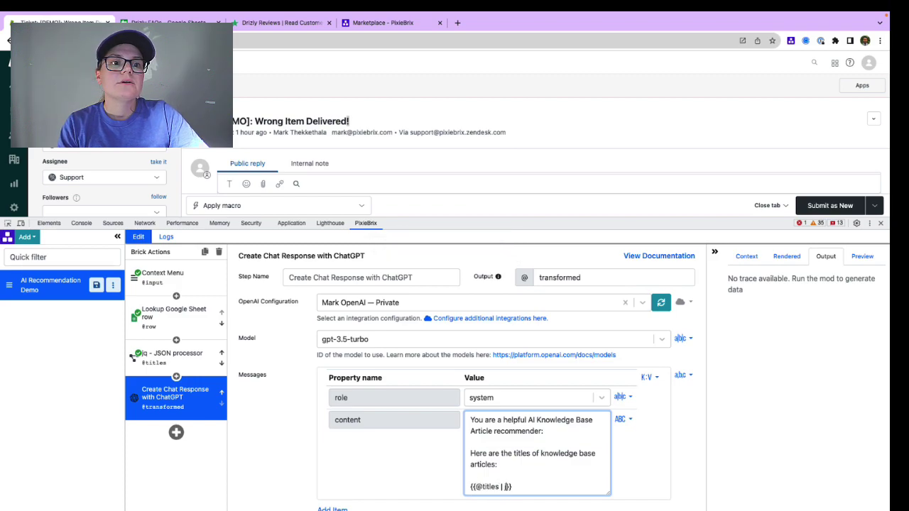
{"action": "type", "text": "join()\"\""}
{"action": "key", "text": "Left"}
{"action": "key", "text": "Return"}
{"action": "key", "text": "Return"}
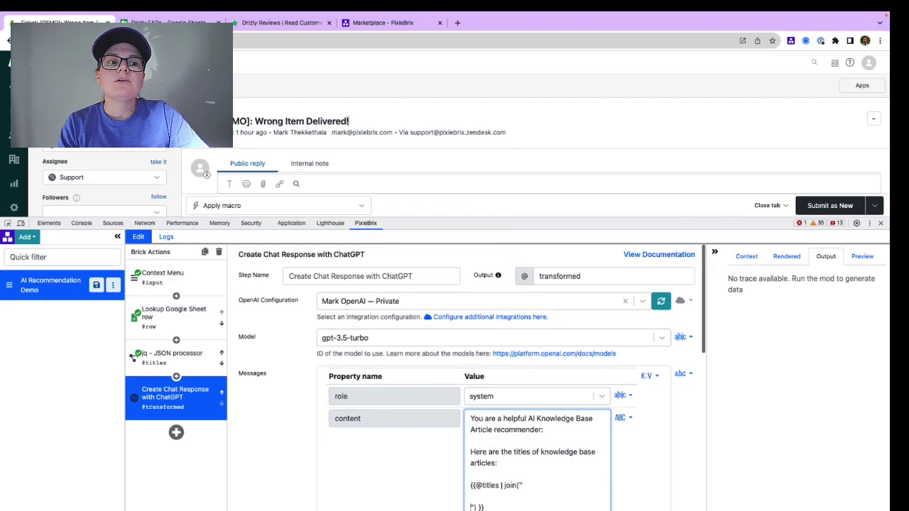
{"action": "scroll", "coordinate": [506, 490], "scroll_direction": "down", "scroll_amount": 1}
Step: Add the line 'Provide JUST the most relevant article title to the customer support ticket provided'
{"action": "left_click", "coordinate": [505, 486]}
{"action": "key", "text": "Return"}
{"action": "key", "text": "Return"}
{"action": "type", "text": "P"}
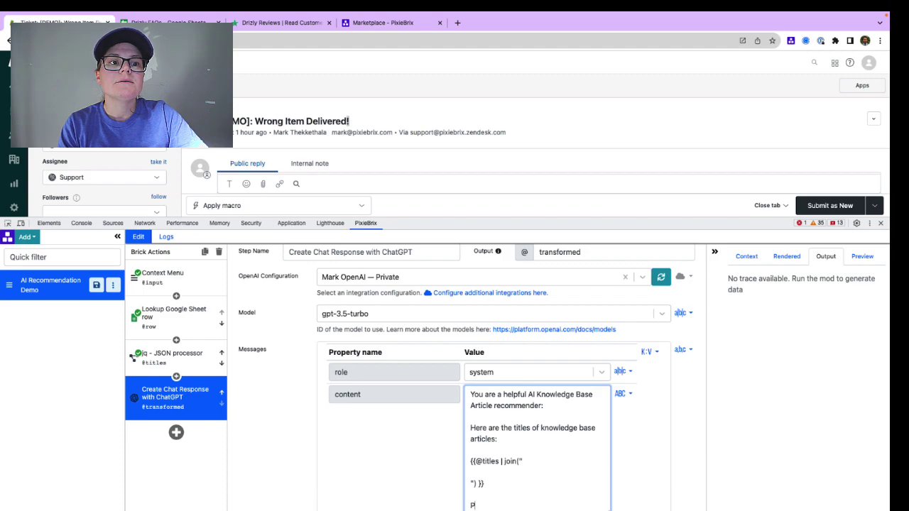
{"action": "type", "text": "rovide JUST the most re"}
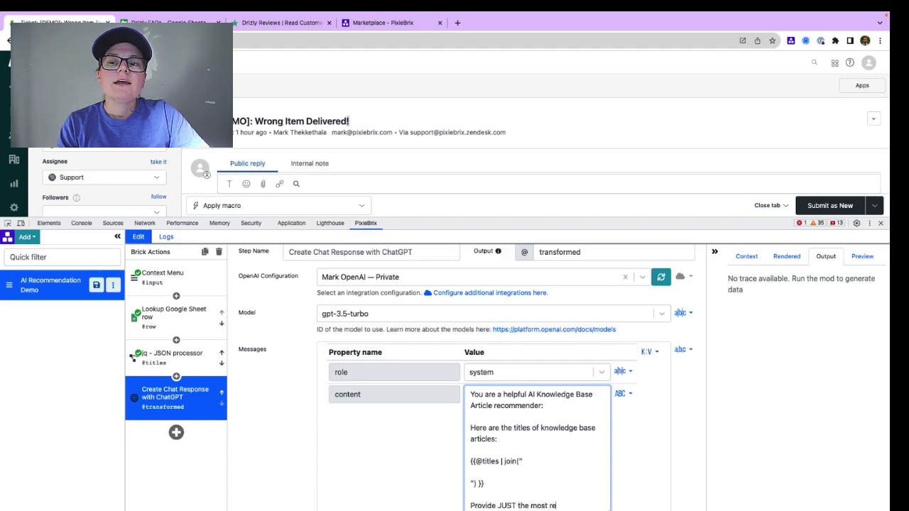
{"action": "type", "text": "levant article title to the c"}
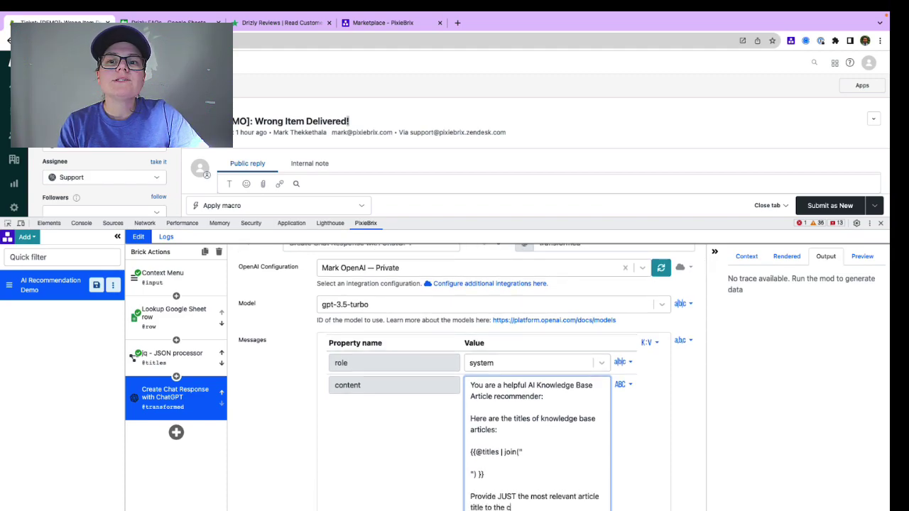
{"action": "type", "text": "ustomer support ticket provided"}
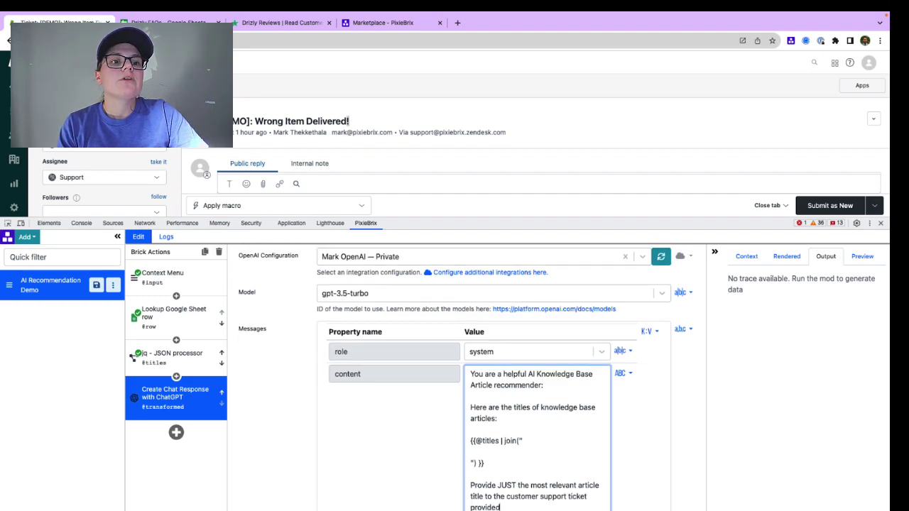
{"action": "type", "text": " and no other text."}
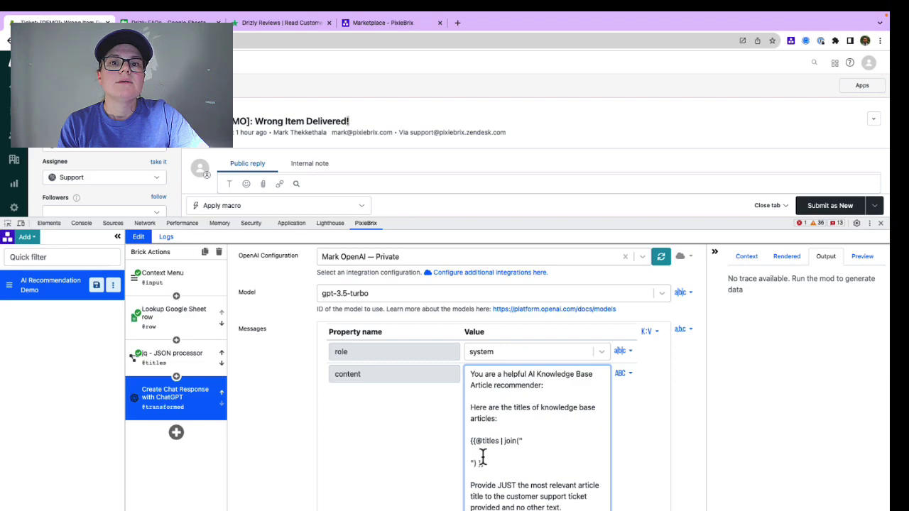
{"action": "scroll", "coordinate": [416, 464], "scroll_direction": "down", "scroll_amount": 3}
Step: Add a second chat message with the user role
{"action": "left_click", "coordinate": [332, 438]}
{"action": "left_click", "coordinate": [498, 456]}
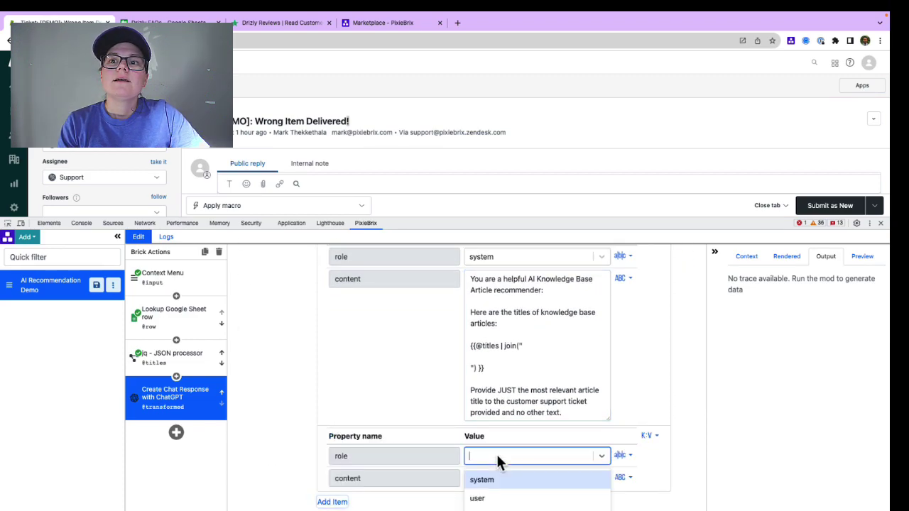
{"action": "left_click", "coordinate": [493, 501]}
{"action": "left_click", "coordinate": [490, 480]}
{"action": "scroll", "coordinate": [490, 481], "scroll_direction": "down", "scroll_amount": 1}
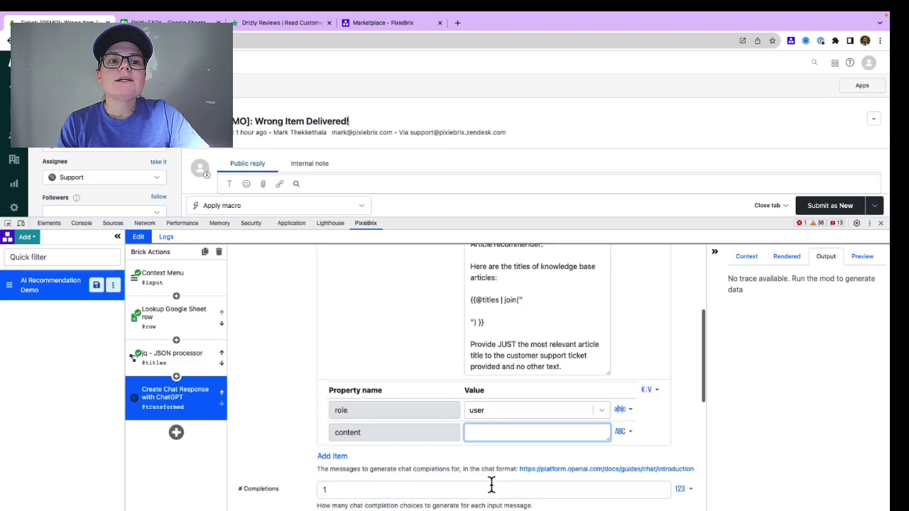
{"action": "left_click", "coordinate": [193, 289]}
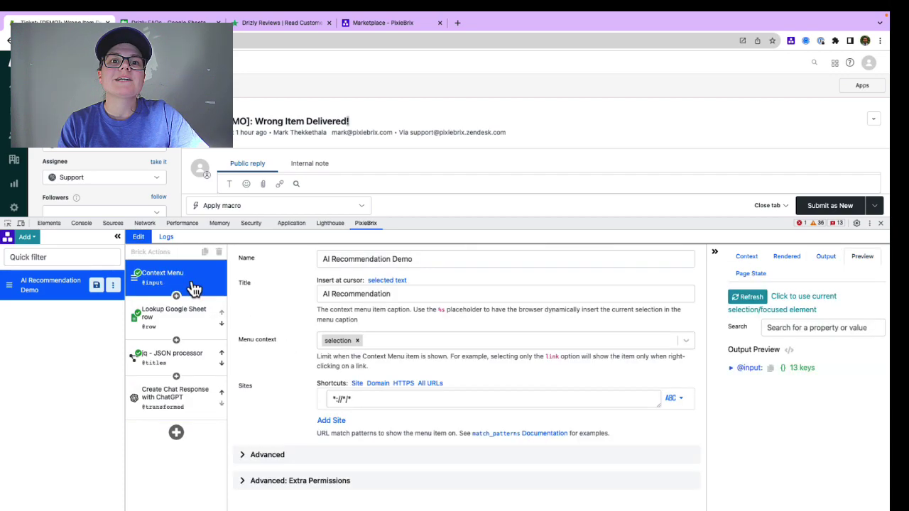
{"action": "left_click", "coordinate": [747, 369]}
{"action": "scroll", "coordinate": [762, 447], "scroll_direction": "down", "scroll_amount": 3}
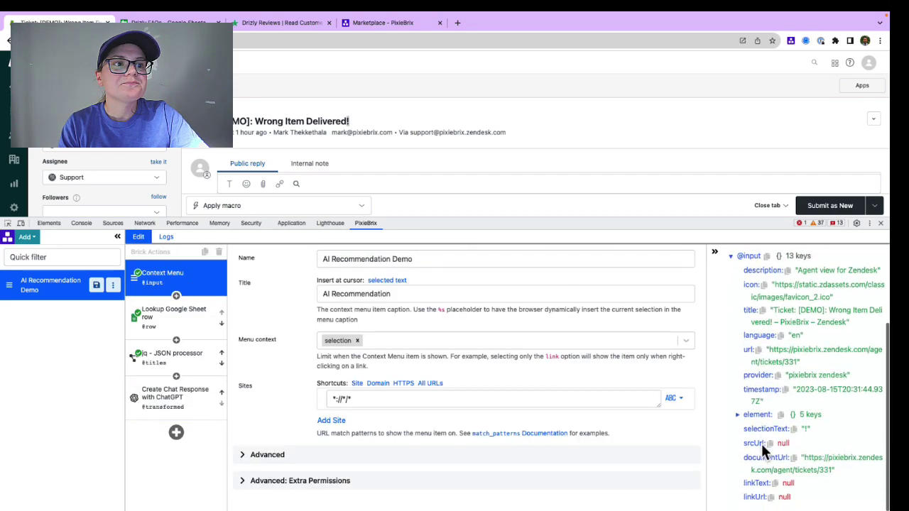
{"action": "left_click", "coordinate": [794, 429]}
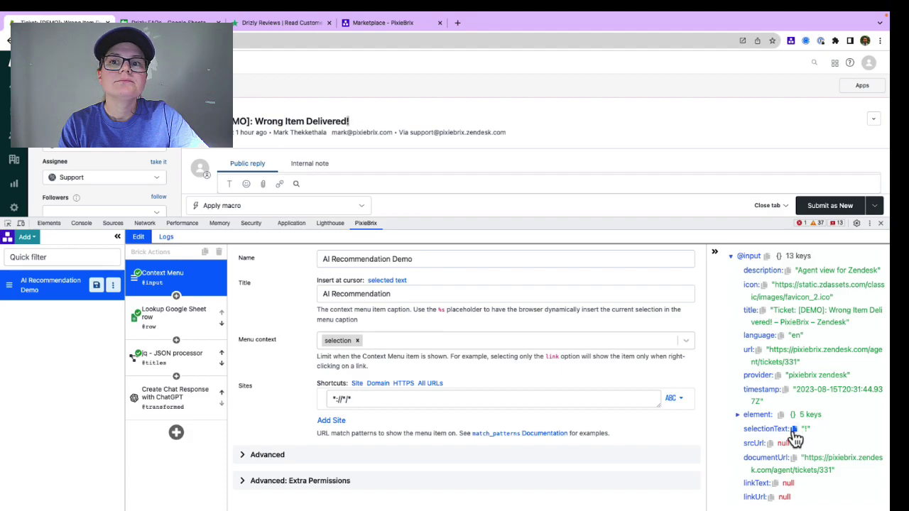
{"action": "left_click", "coordinate": [182, 409]}
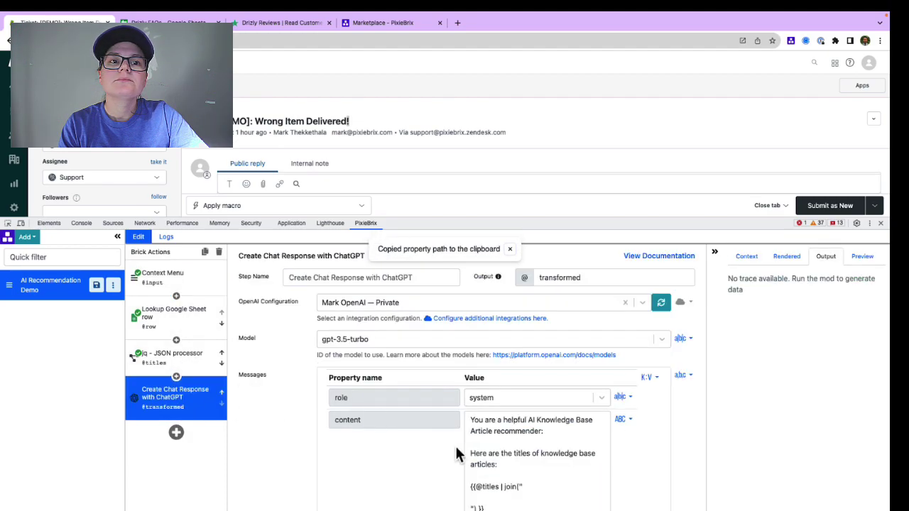
{"action": "scroll", "coordinate": [458, 454], "scroll_direction": "down", "scroll_amount": 5}
{"action": "left_click", "coordinate": [495, 374]}
{"action": "key", "text": "ctrl+v"}
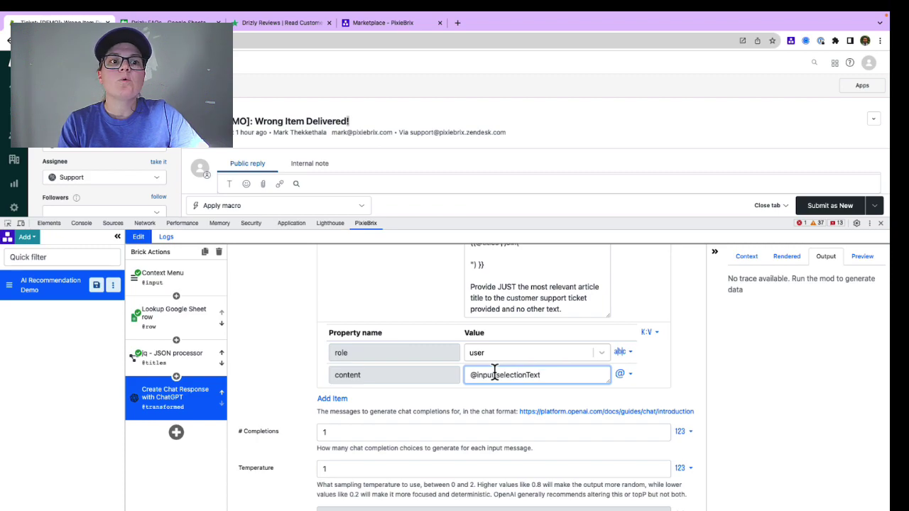
{"action": "left_click_drag", "start_coordinate": [478, 220], "coordinate": [478, 240]}
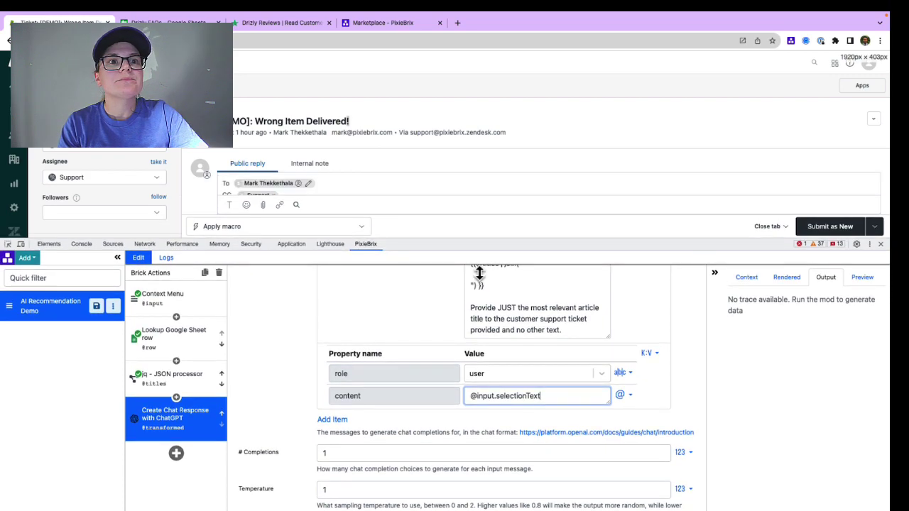
{"action": "scroll", "coordinate": [480, 135], "scroll_direction": "down", "scroll_amount": 3}
Step: Run the mod on the selected ticket sentence and copy the path to ChatGPT's answer content
{"action": "triple_click", "coordinate": [462, 170]}
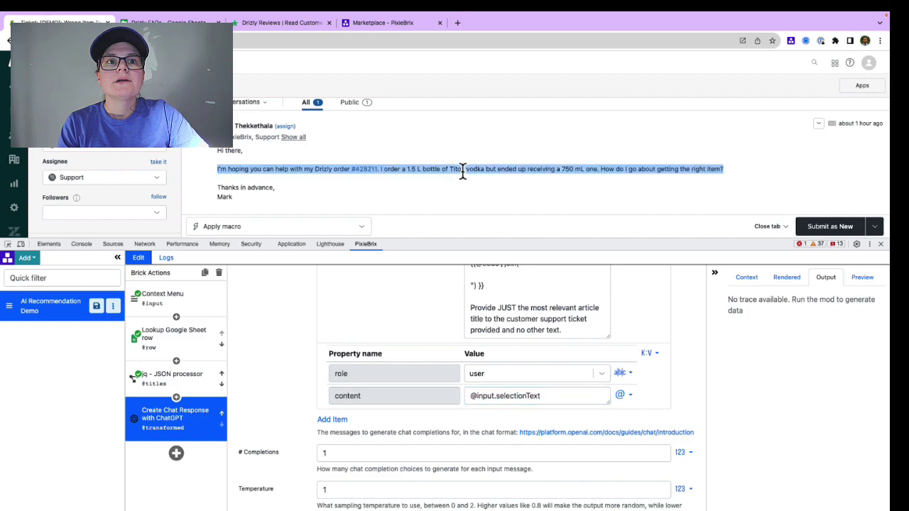
{"action": "right_click", "coordinate": [462, 171]}
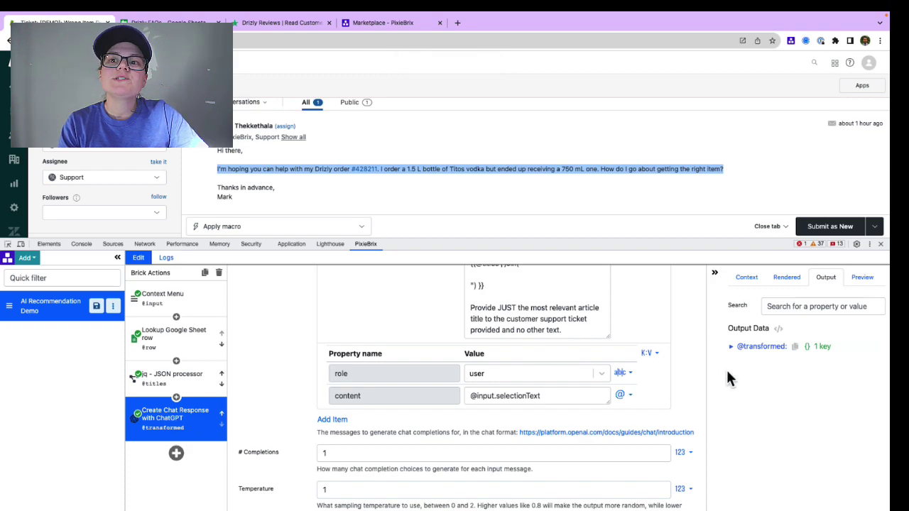
{"action": "left_click", "coordinate": [731, 347]}
{"action": "left_click", "coordinate": [737, 361]}
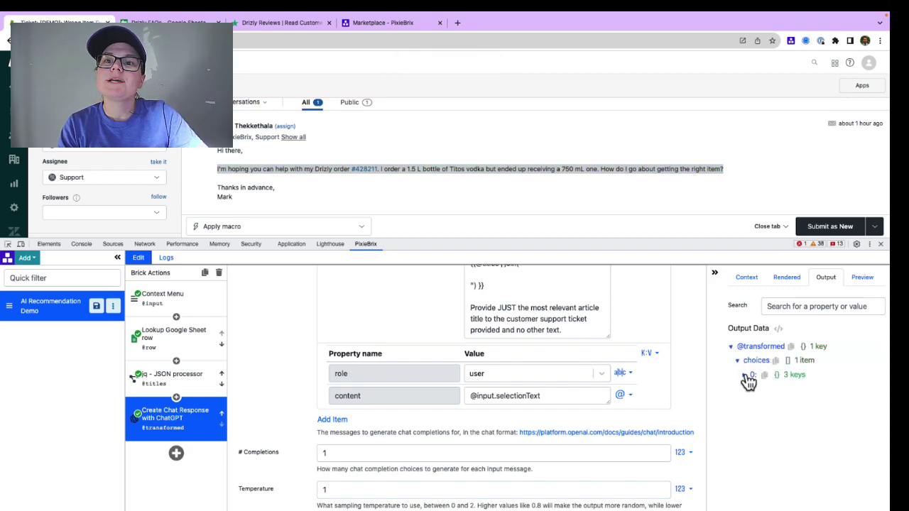
{"action": "left_click", "coordinate": [744, 374]}
{"action": "left_click", "coordinate": [751, 403]}
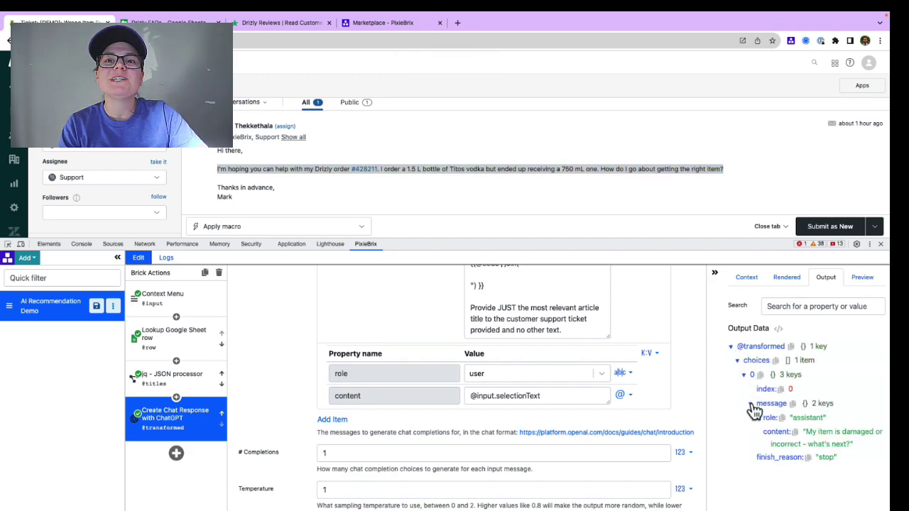
{"action": "left_click", "coordinate": [794, 431]}
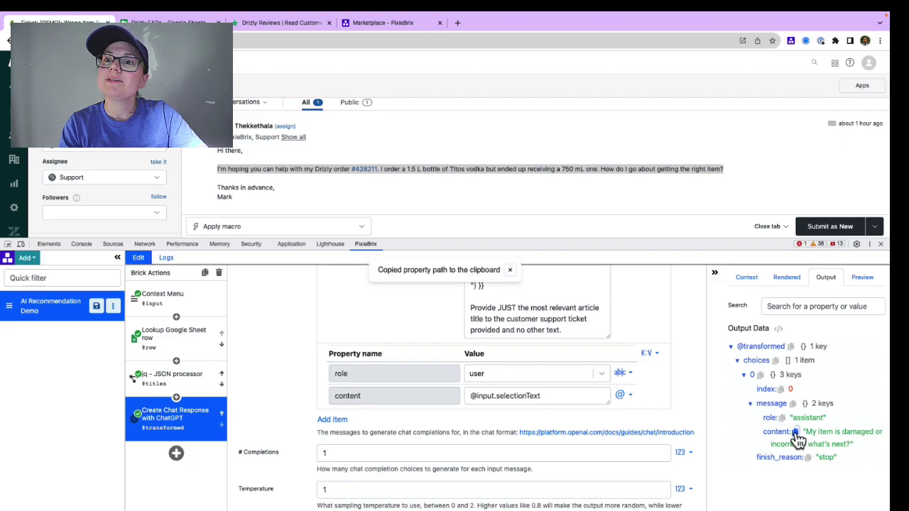
{"action": "left_click", "coordinate": [177, 453]}
Step: Add a jq step named 'Grab Article Object' with output articleObject
{"action": "type", "text": "jq"}
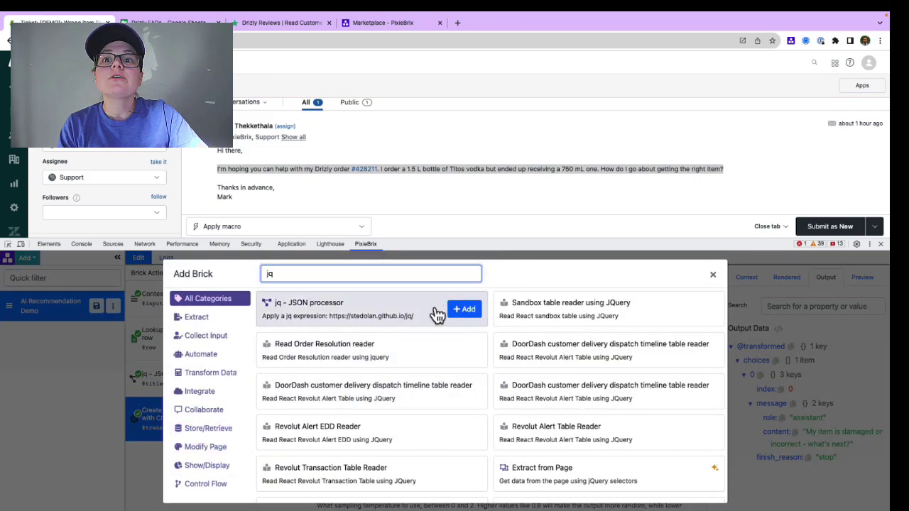
{"action": "left_click", "coordinate": [460, 311]}
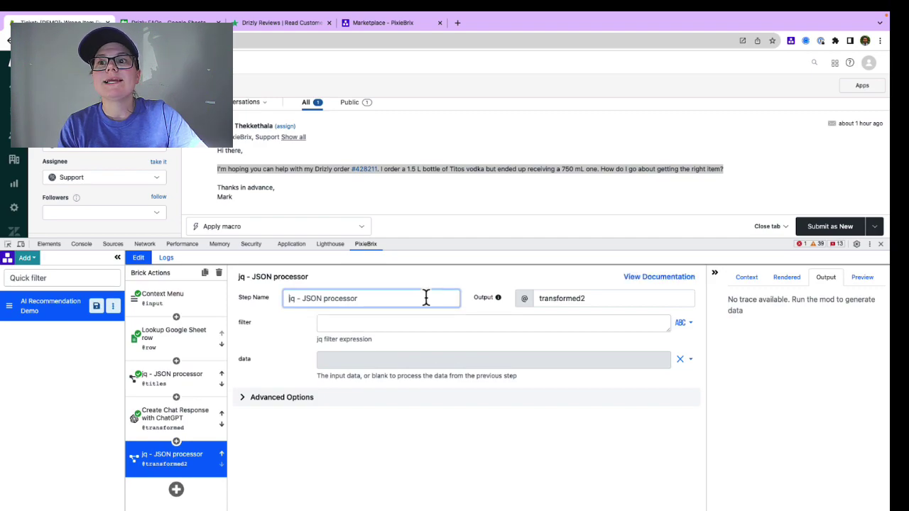
{"action": "type", "text": "Grab Article Object"}
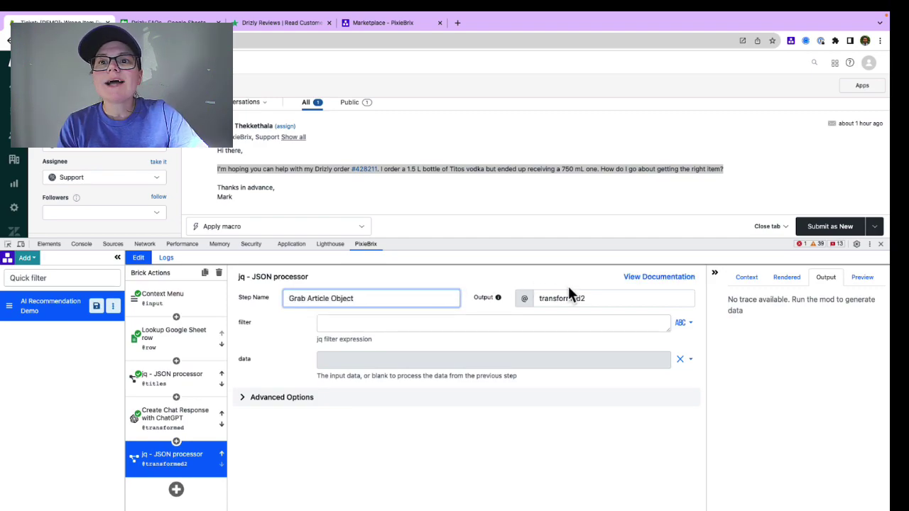
{"action": "double_click", "coordinate": [577, 298]}
{"action": "type", "text": "articleObject"}
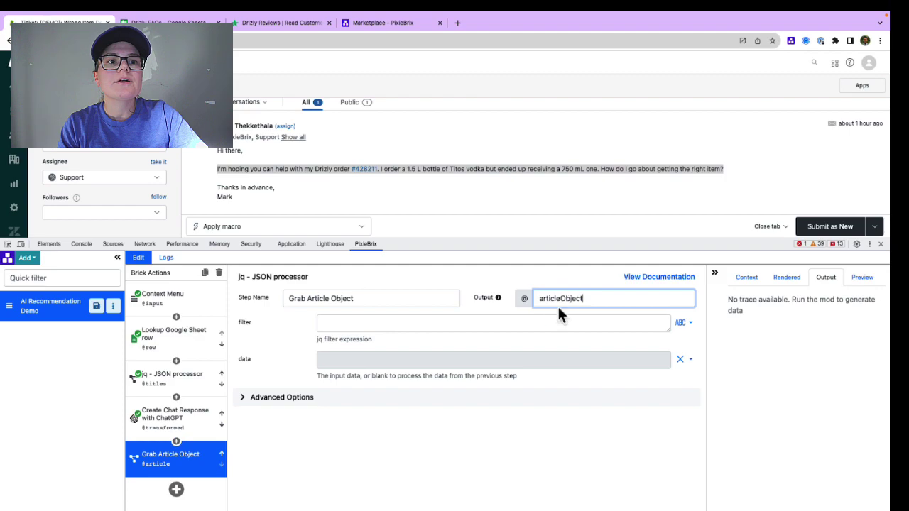
{"action": "left_click", "coordinate": [515, 358]}
{"action": "left_click", "coordinate": [515, 358]}
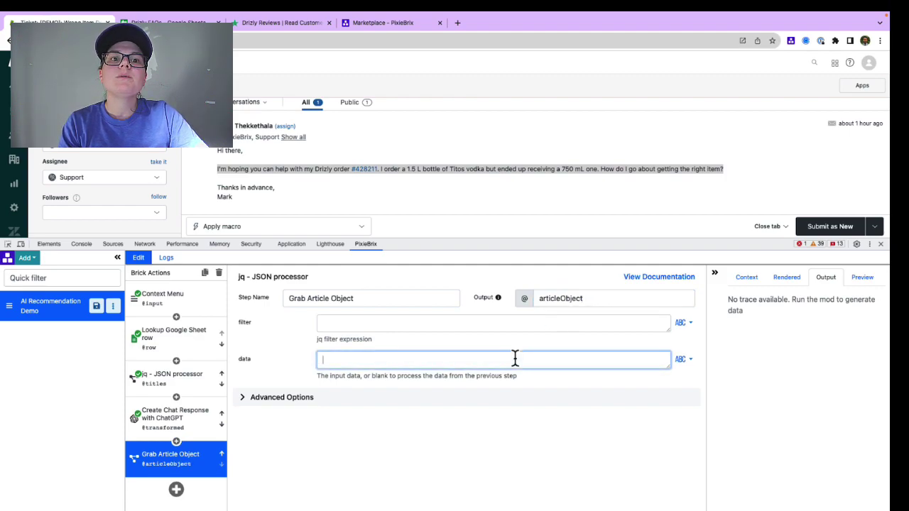
{"action": "type", "text": "@row"}
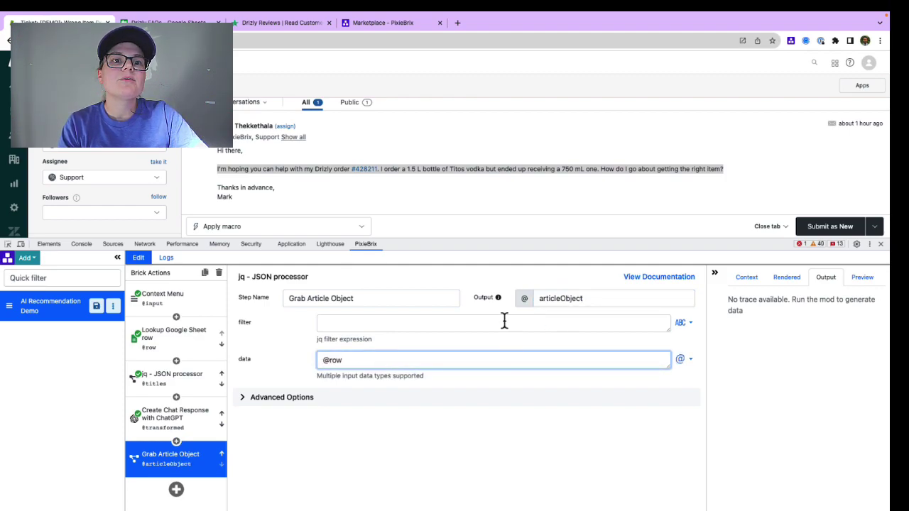
{"action": "left_click", "coordinate": [504, 322]}
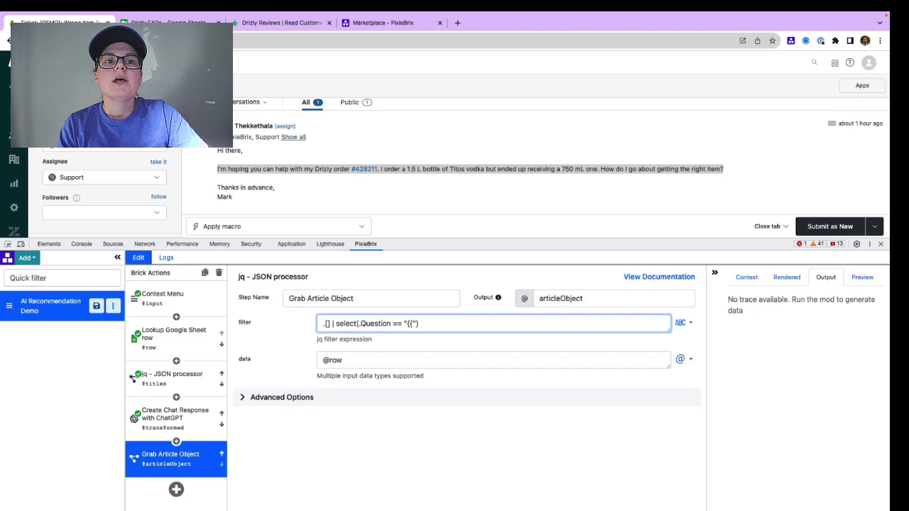
{"action": "key", "text": "ctrl+v"}
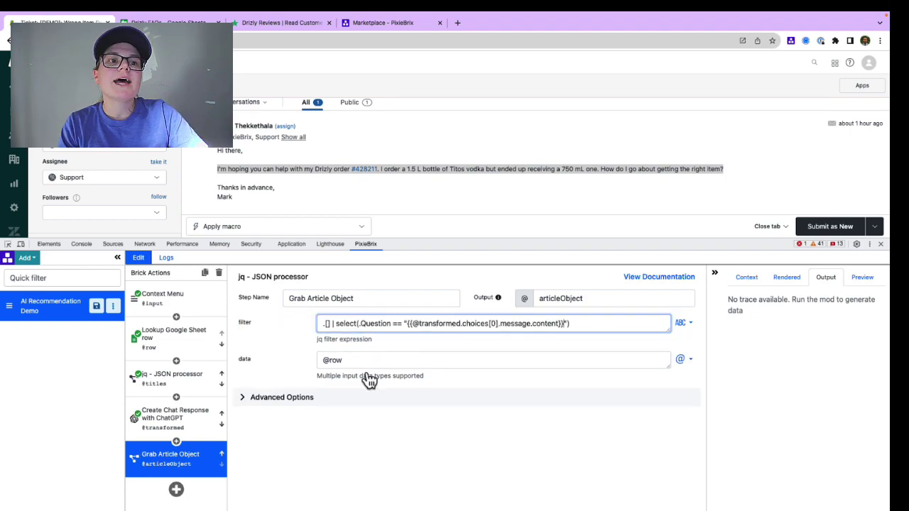
{"action": "left_click", "coordinate": [176, 489]}
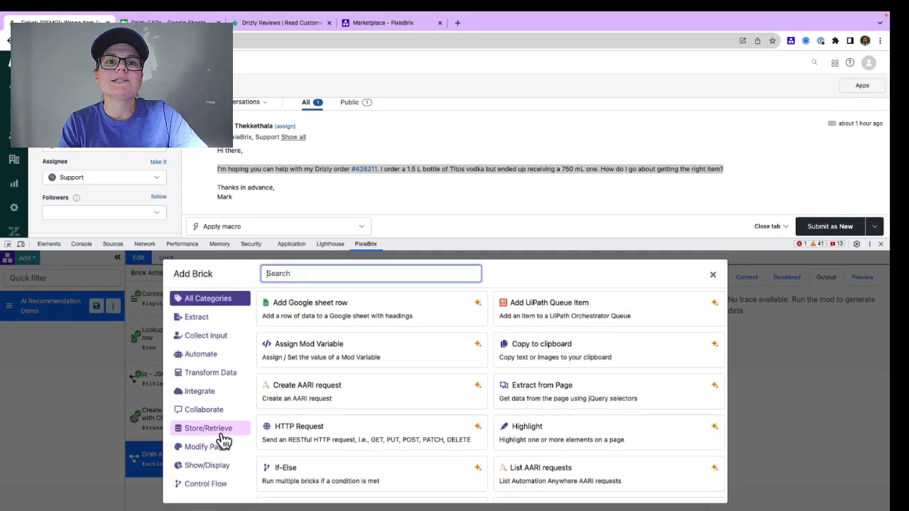
Step: Add a Display Temporary Information step titled 'Copilot' and open its Render Document body
{"action": "type", "text": "display"}
{"action": "left_click", "coordinate": [460, 309]}
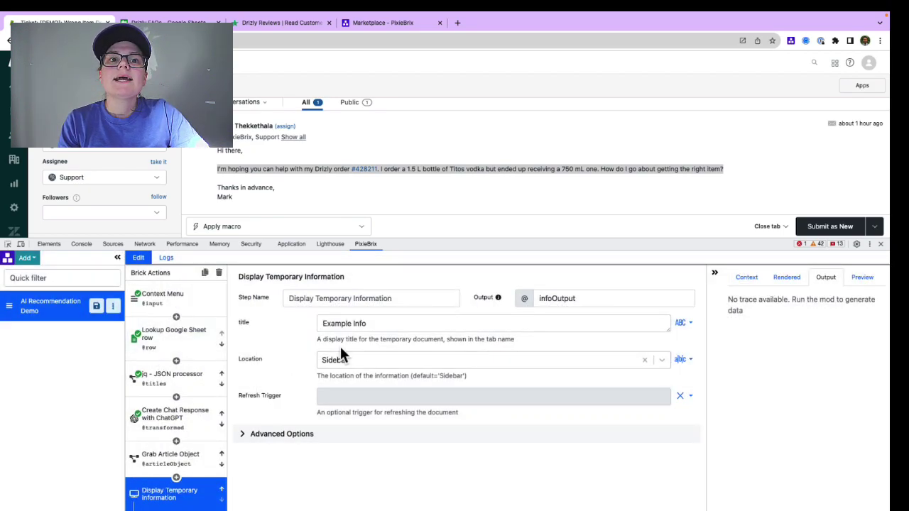
{"action": "left_click", "coordinate": [357, 323]}
{"action": "key", "text": "ctrl+a"}
{"action": "type", "text": "C"}
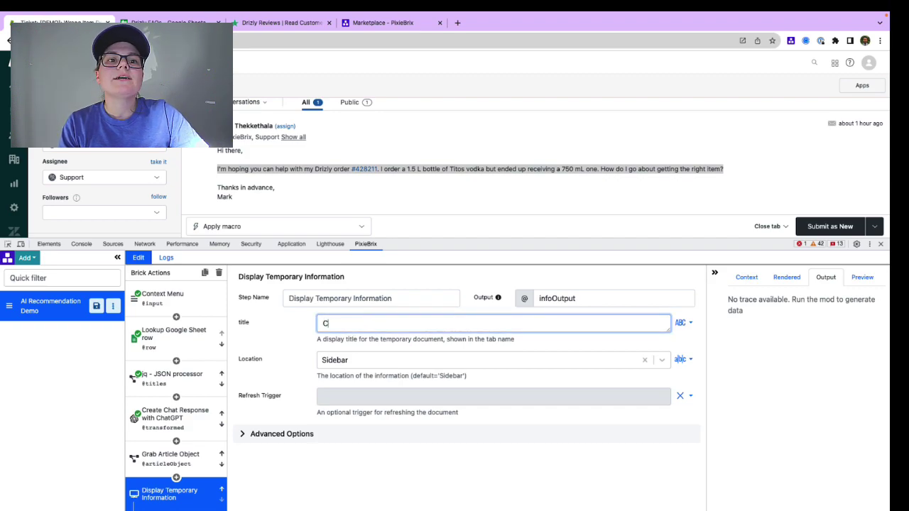
{"action": "scroll", "coordinate": [189, 420], "scroll_direction": "down", "scroll_amount": 3}
{"action": "left_click", "coordinate": [190, 419]}
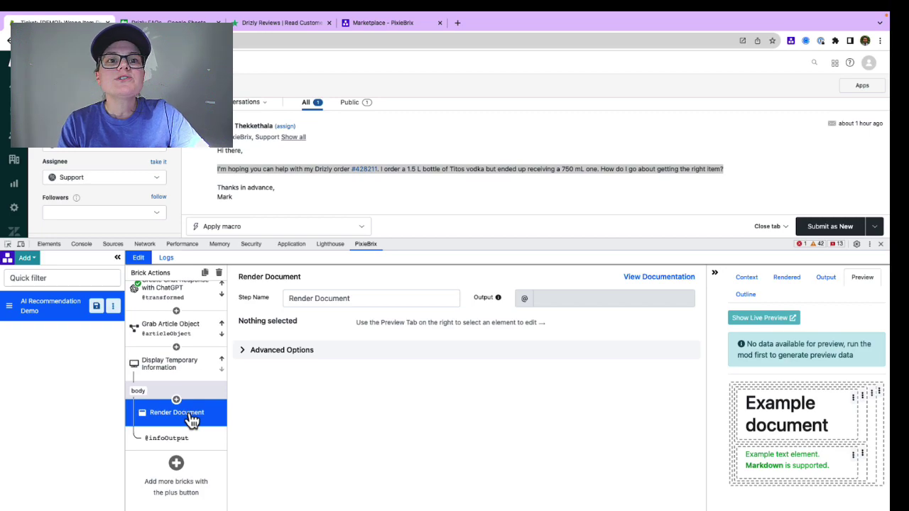
Step: Make the document header an H3 reading a book emoji plus 'Recommended Article'
{"action": "left_click", "coordinate": [759, 392]}
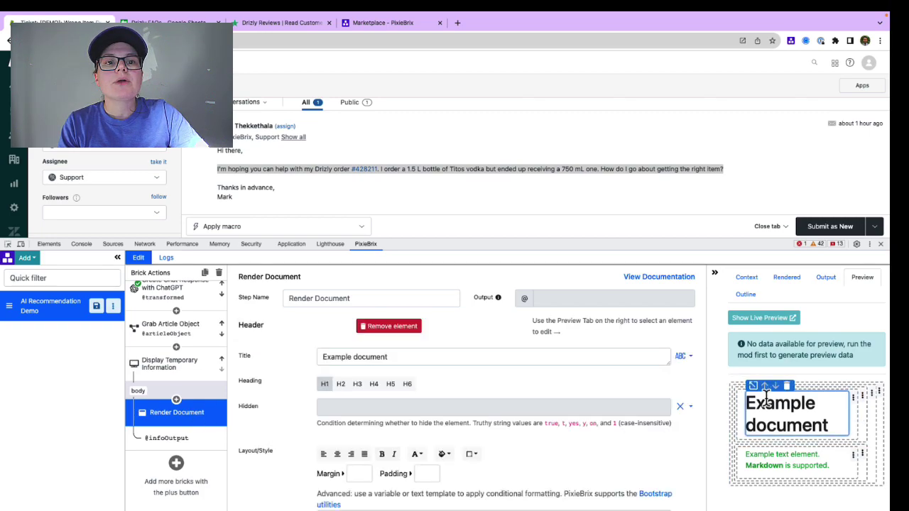
{"action": "left_click", "coordinate": [362, 387]}
{"action": "left_click", "coordinate": [420, 361]}
{"action": "key", "text": "ctrl+a"}
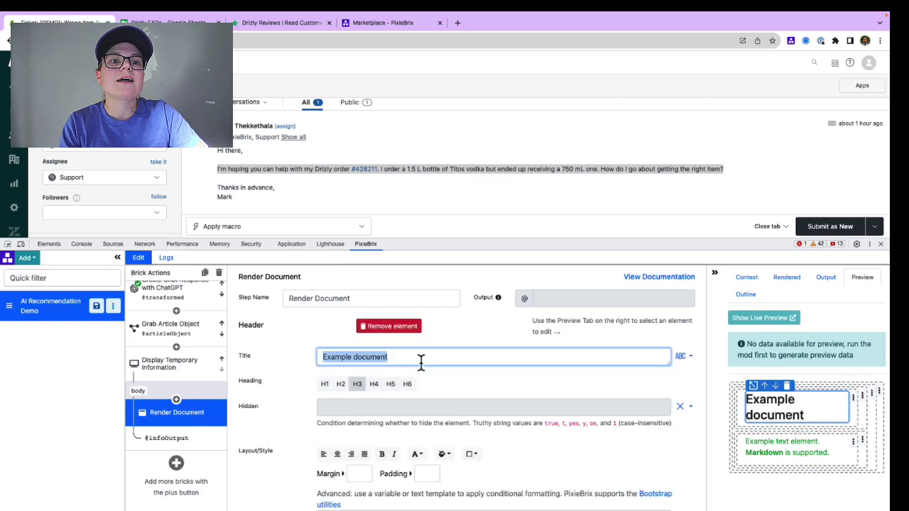
{"action": "key", "text": "BackSpace"}
{"action": "key", "text": "ctrl+super+space"}
{"action": "left_click", "coordinate": [295, 225]}
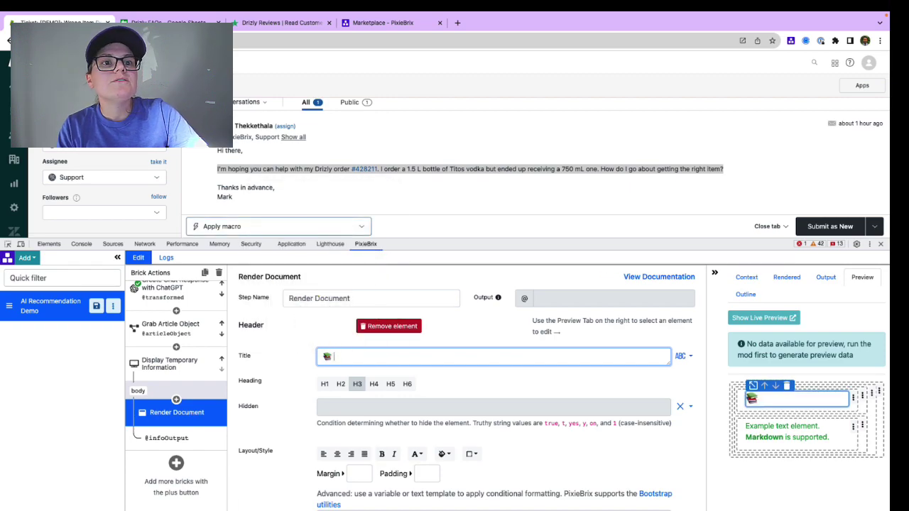
{"action": "type", "text": "Recommended Article"}
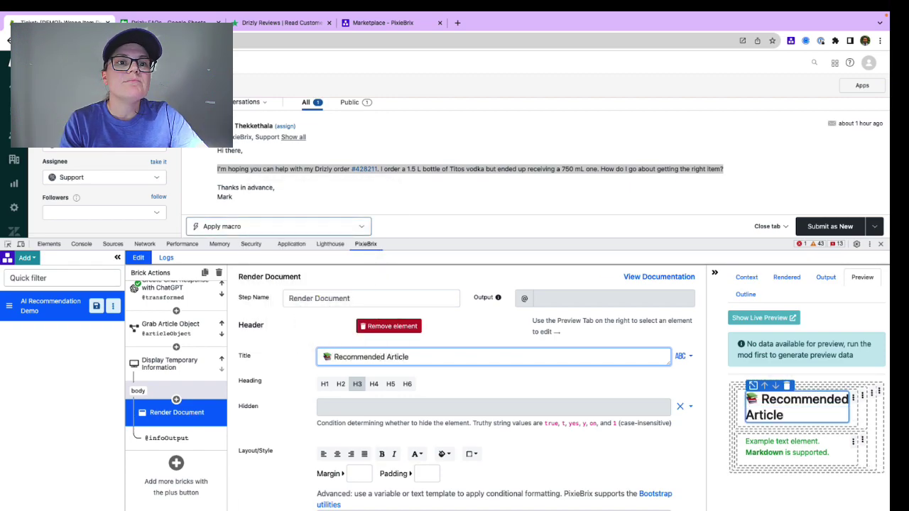
Step: Set the text colour to Default and write 'Hi, we're sorry…please refer to this help article:'
{"action": "left_click", "coordinate": [759, 441]}
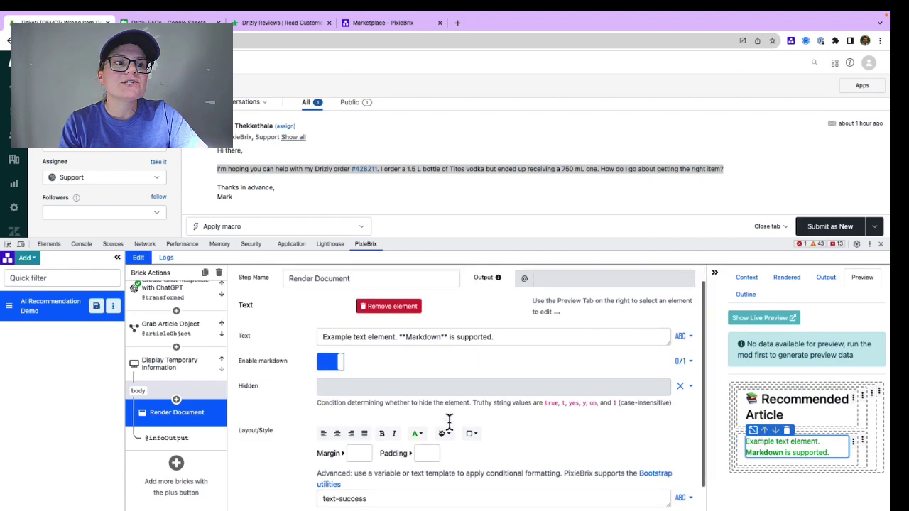
{"action": "left_click", "coordinate": [416, 417]}
{"action": "left_click", "coordinate": [446, 279]}
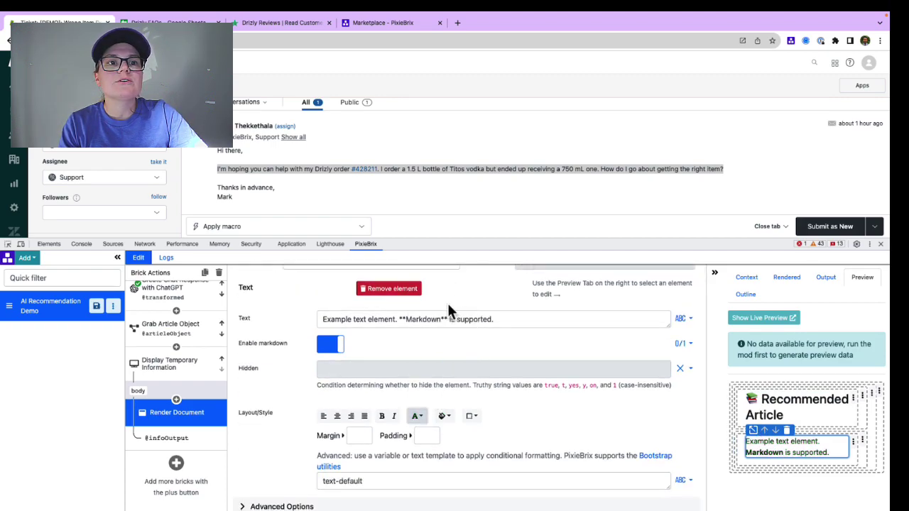
{"action": "left_click", "coordinate": [447, 319]}
{"action": "key", "text": "ctrl+a"}
{"action": "key", "text": "BackSpace"}
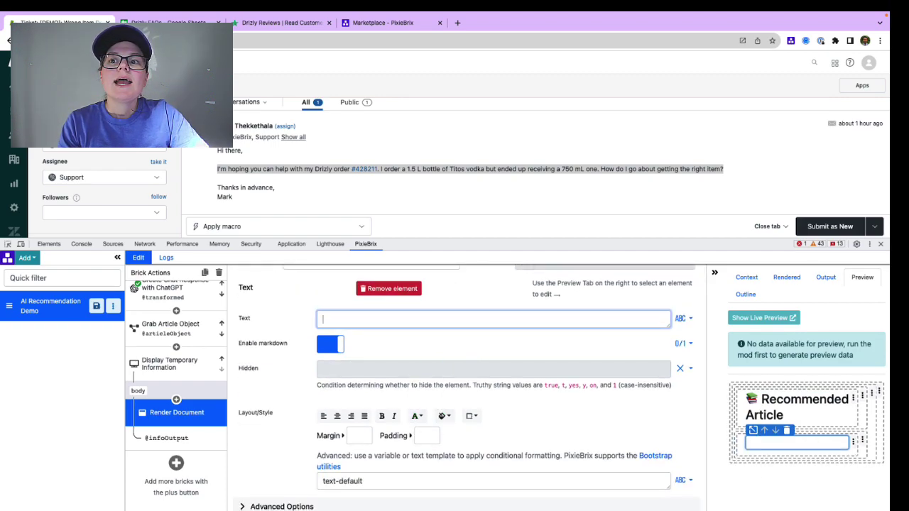
{"action": "type", "text": "Hi, we're sor"}
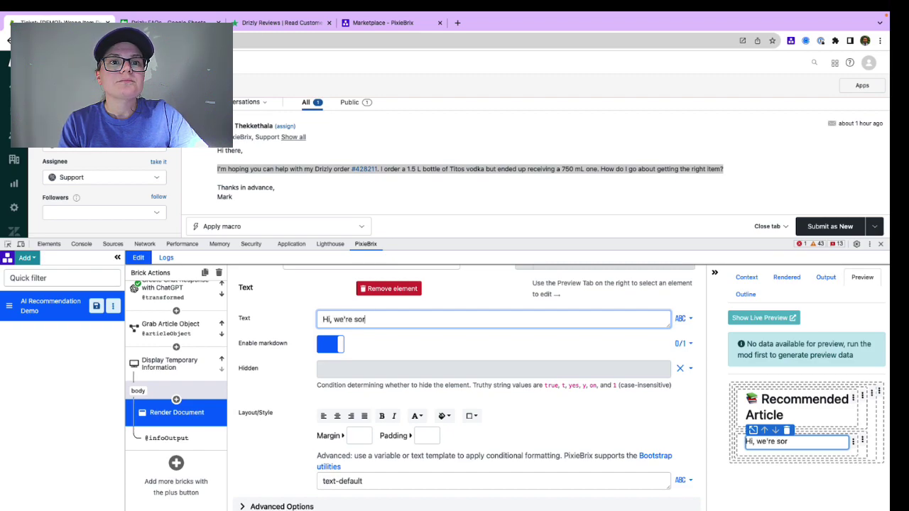
{"action": "type", "text": "ry to hear about your recent experience. Please refer to this help article:"}
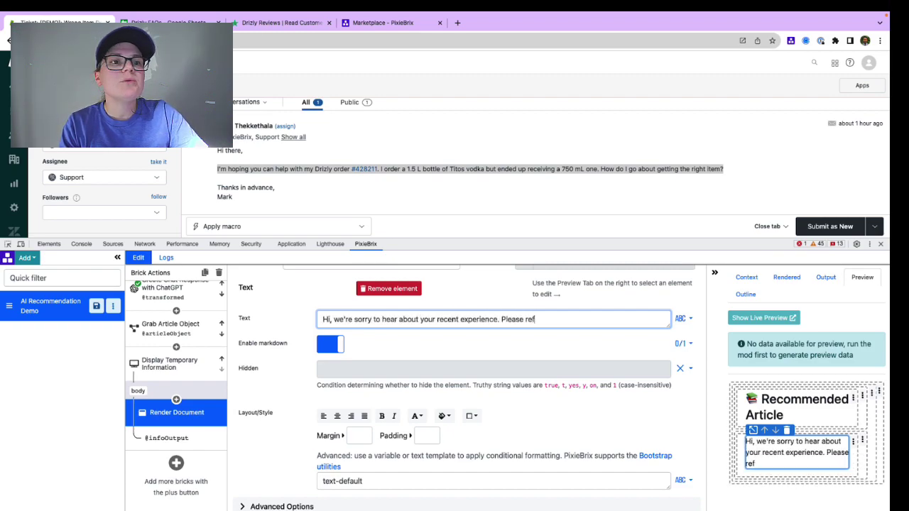
{"action": "key", "text": "Return"}
{"action": "key", "text": "Return"}
{"action": "type", "text": "[]()"}
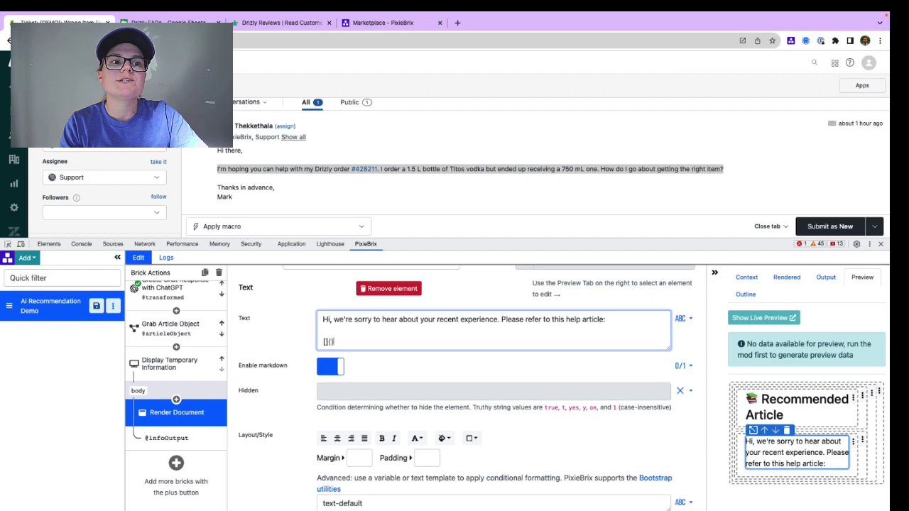
{"action": "key", "text": "Left"}
{"action": "key", "text": "Left"}
{"action": "key", "text": "Left"}
{"action": "type", "text": "{{@articleObject.Qu"}
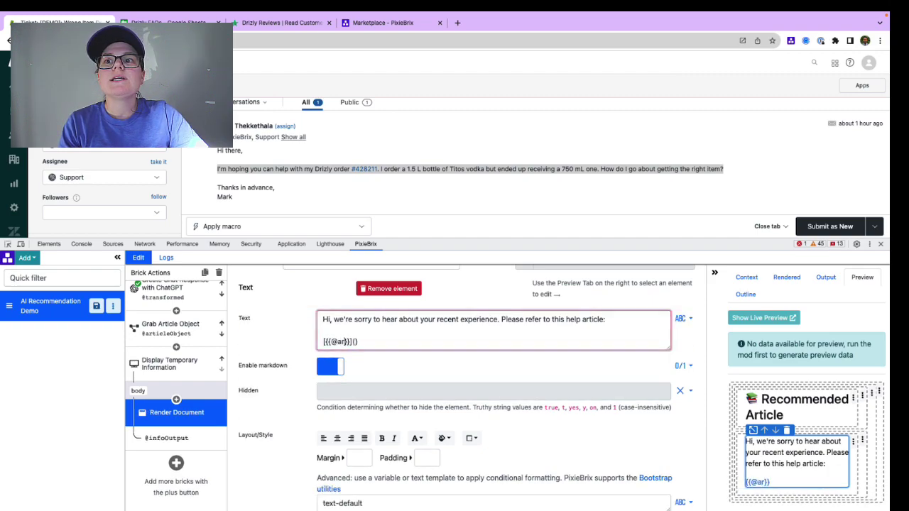
{"action": "type", "text": "estion"}
{"action": "key", "text": "ctrl+shift+Left"}
{"action": "key", "text": "ctrl+shift+Left"}
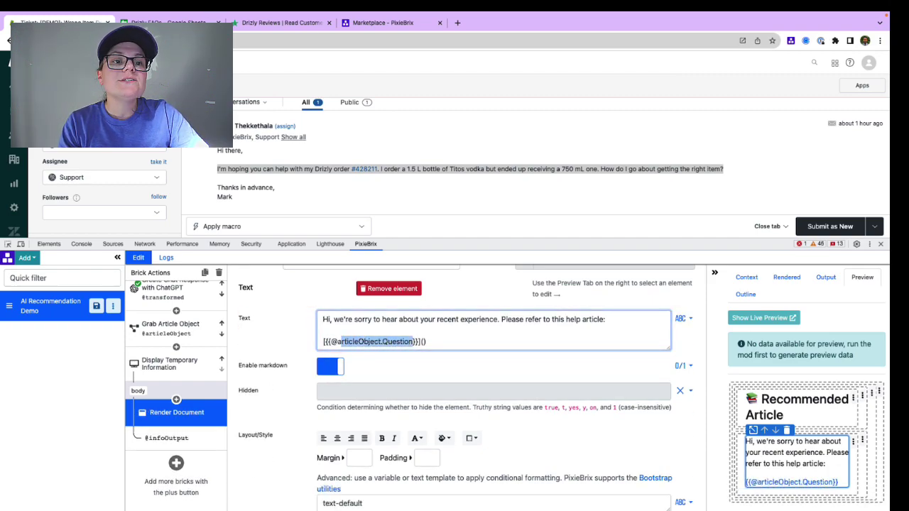
{"action": "key", "text": "ctrl+shift+Left"}
{"action": "key", "text": "Right"}
{"action": "type", "text": "{{"}
{"action": "type", "text": "@articleObject.Question"}
{"action": "key", "text": "ctrl+BackSpace"}
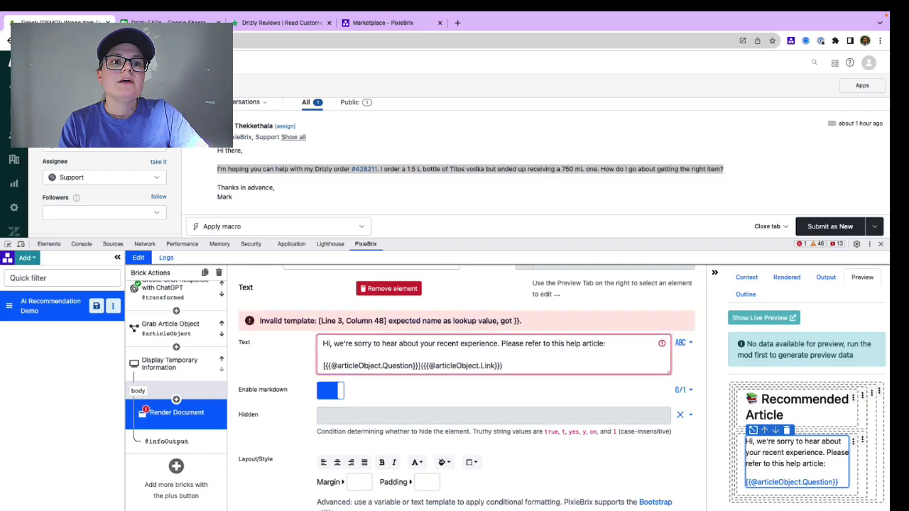
{"action": "type", "text": "Link"}
{"action": "key", "text": "Return"}
{"action": "key", "text": "Return"}
{"action": "type", "text": "{{"}
{"action": "type", "text": "@articleObject.Question"}
{"action": "key", "text": "ctrl+BackSpace"}
{"action": "type", "text": "Answer}}"}
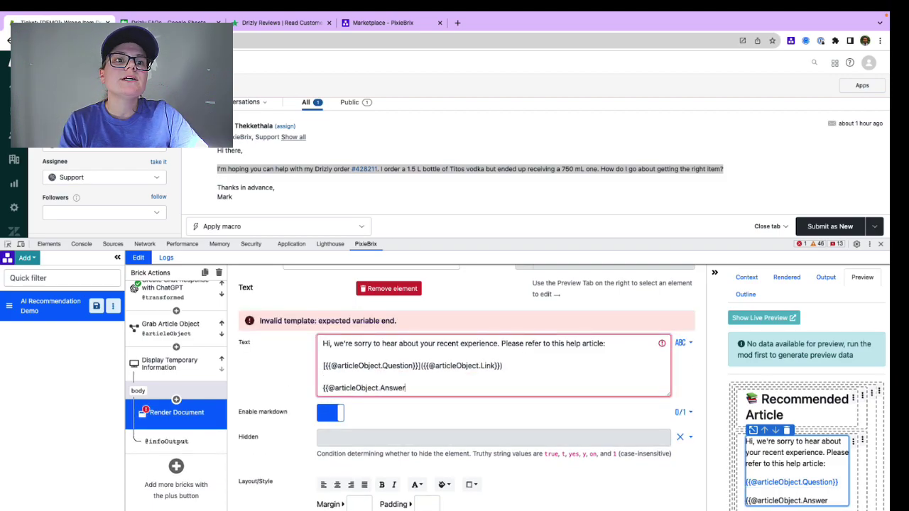
{"action": "key", "text": "Return"}
{"action": "key", "text": "Return"}
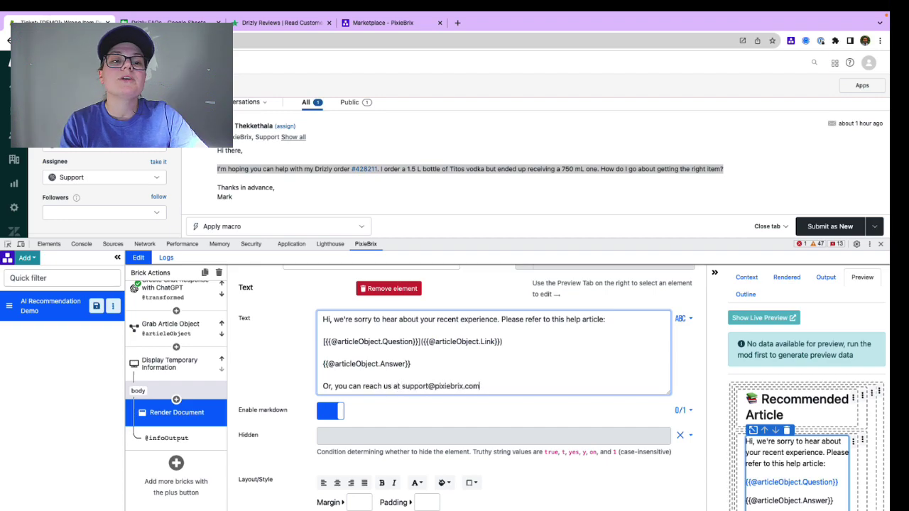
{"action": "left_click_drag", "start_coordinate": [601, 239], "coordinate": [601, 188]}
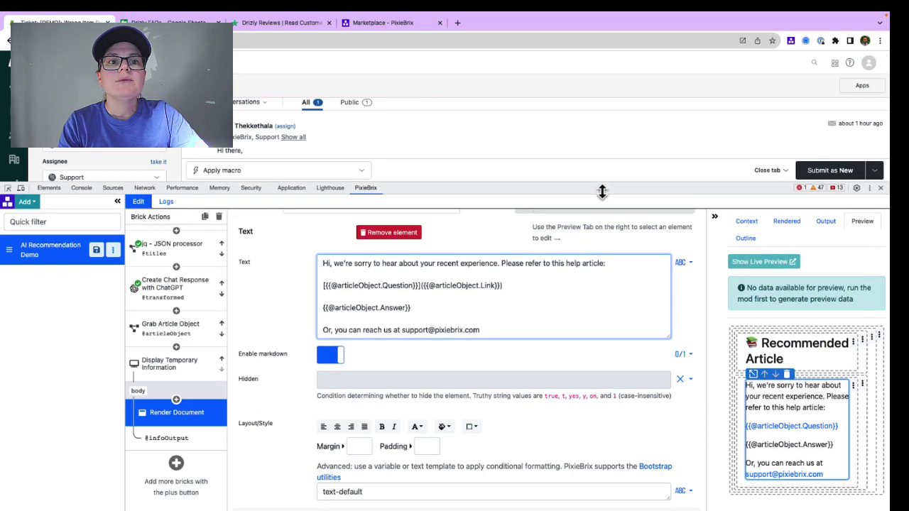
{"action": "key", "text": "ctrl+a"}
{"action": "key", "text": "ctrl+c"}
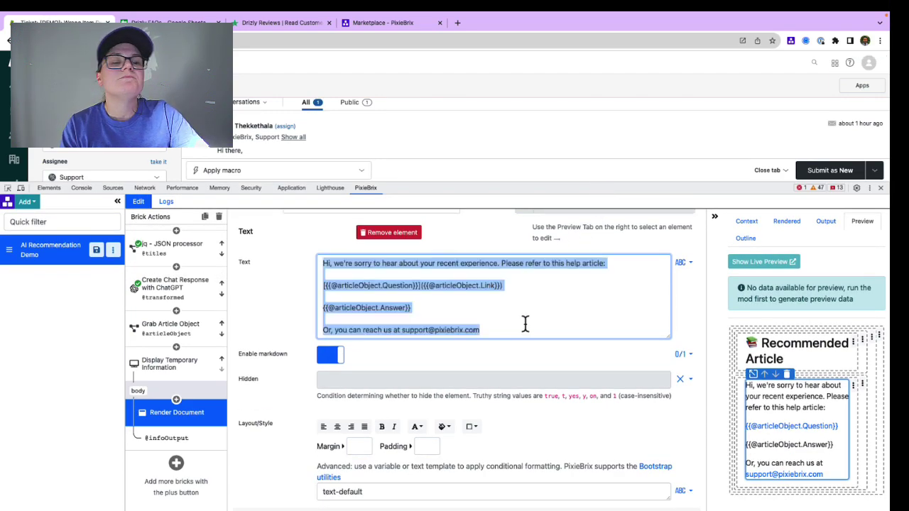
Step: Add a full-width Button element with pipeline name C2C and label 'Copy To Clipboard'
{"action": "left_click", "coordinate": [689, 321]}
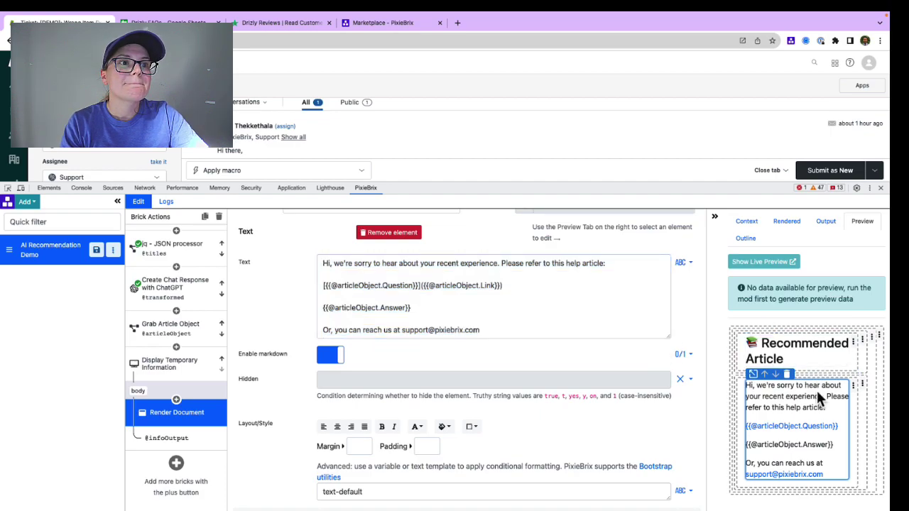
{"action": "left_click", "coordinate": [853, 385]}
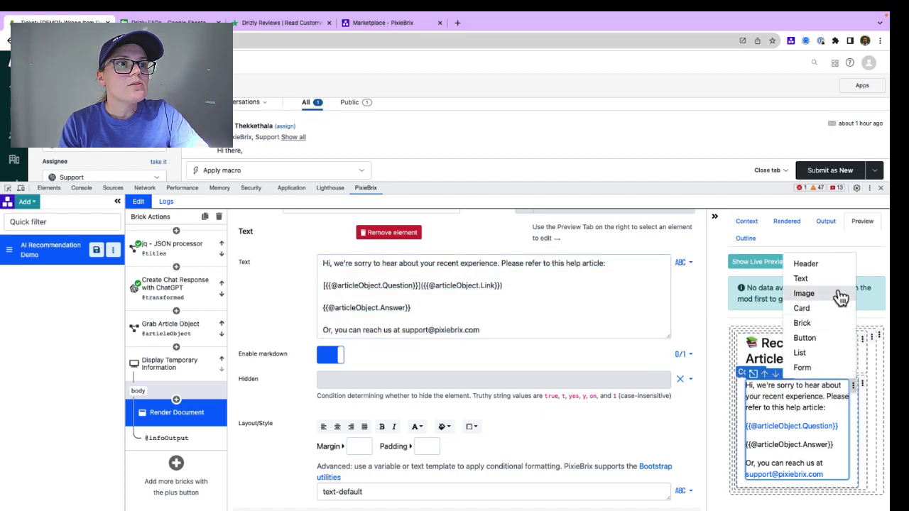
{"action": "left_click", "coordinate": [822, 338]}
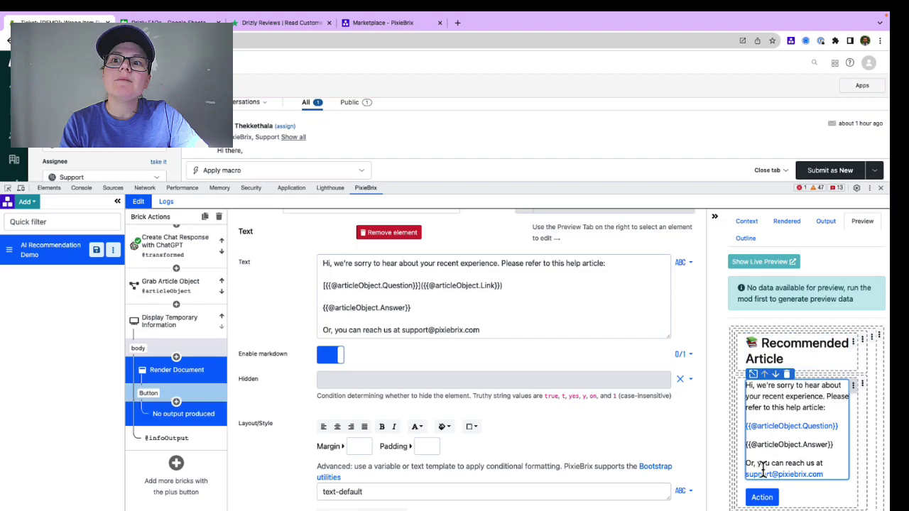
{"action": "left_click", "coordinate": [759, 496]}
{"action": "double_click", "coordinate": [512, 275]}
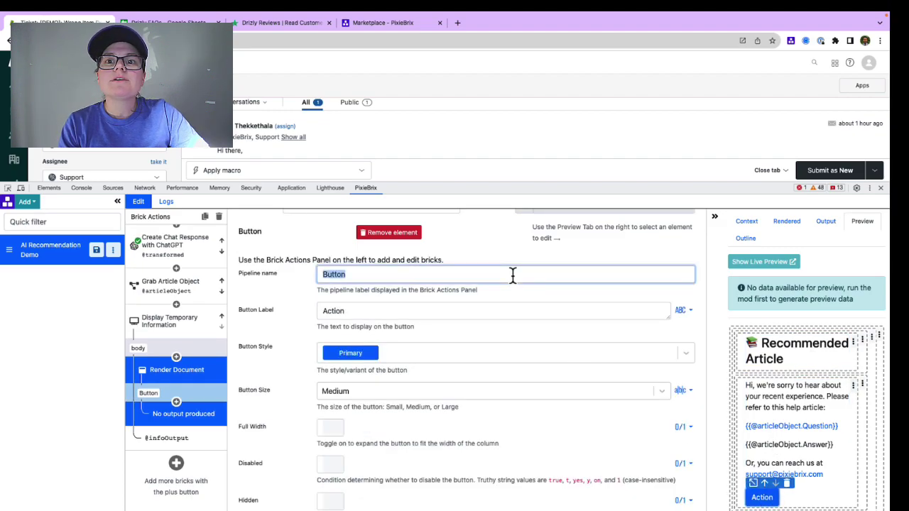
{"action": "type", "text": "C2C"}
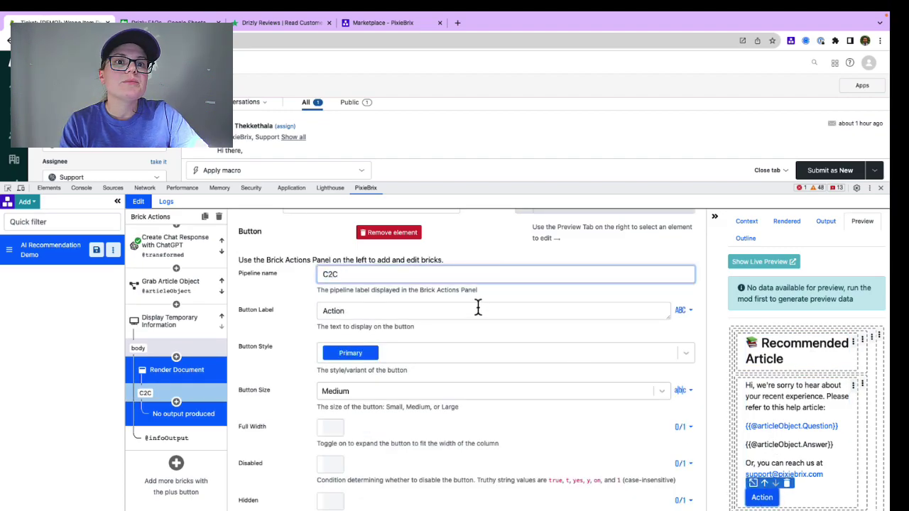
{"action": "double_click", "coordinate": [478, 307]}
{"action": "type", "text": "Copy To Cl"}
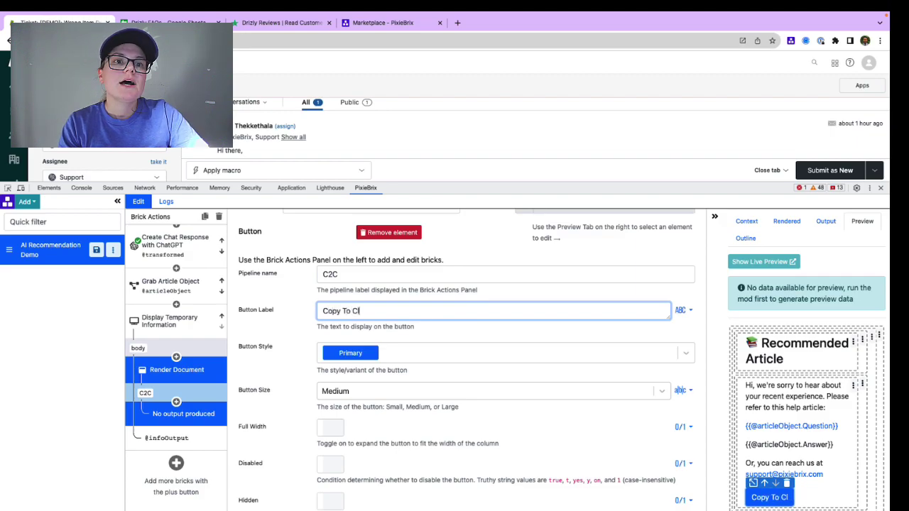
{"action": "type", "text": "ipboard"}
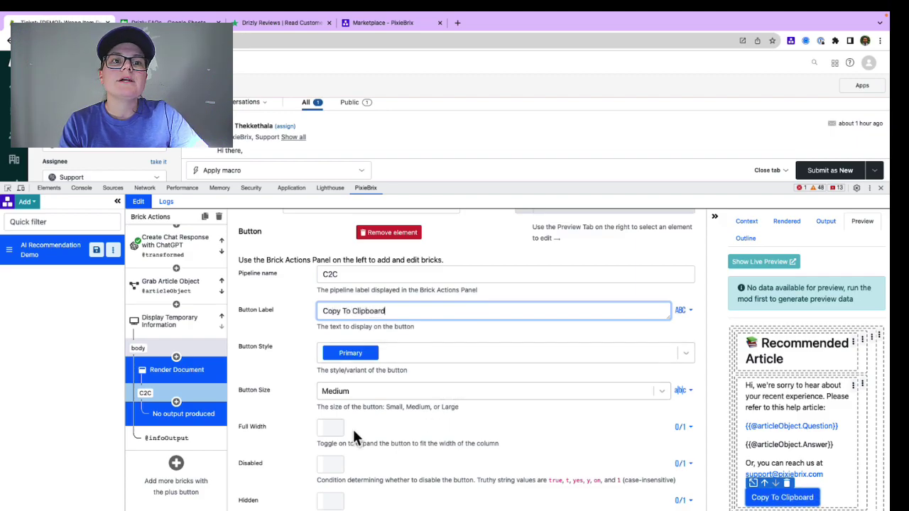
{"action": "left_click", "coordinate": [332, 428]}
{"action": "scroll", "coordinate": [337, 434], "scroll_direction": "down", "scroll_amount": 3}
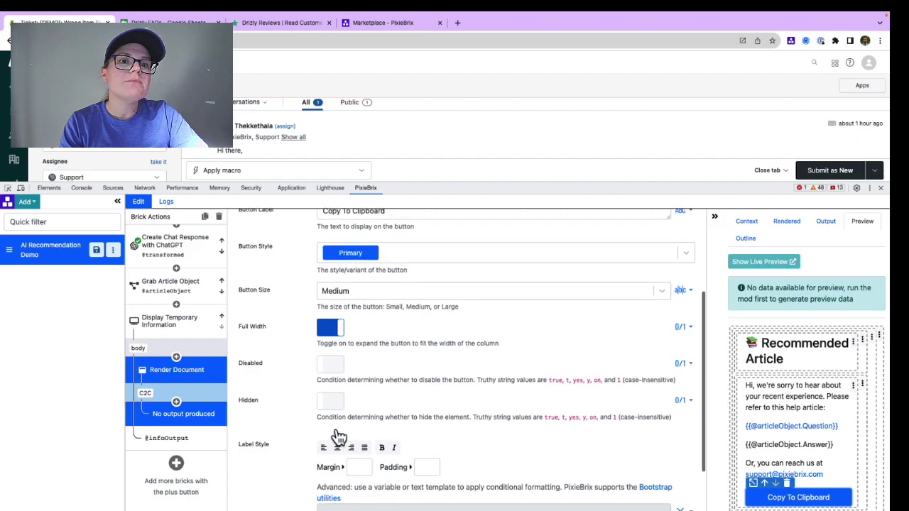
Step: Add a Copy to clipboard step to the C2C button's pipeline
{"action": "left_click", "coordinate": [176, 402]}
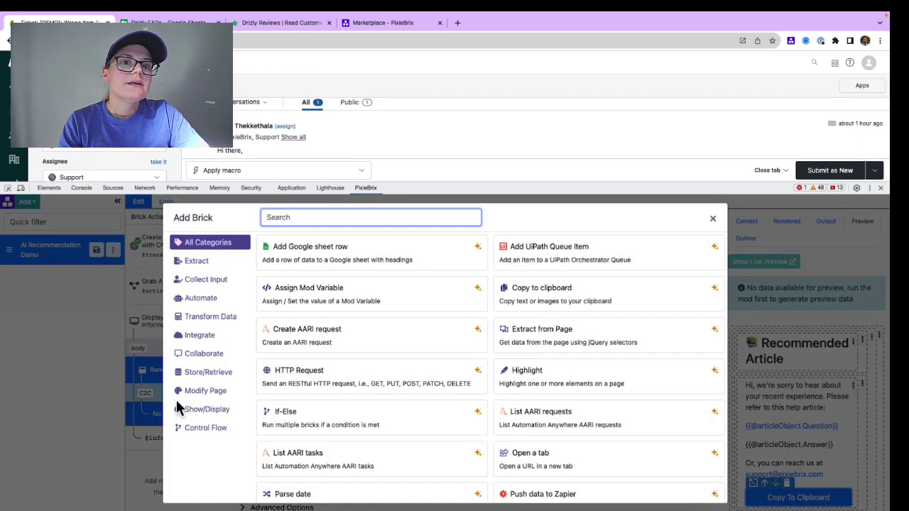
{"action": "type", "text": "copy to"}
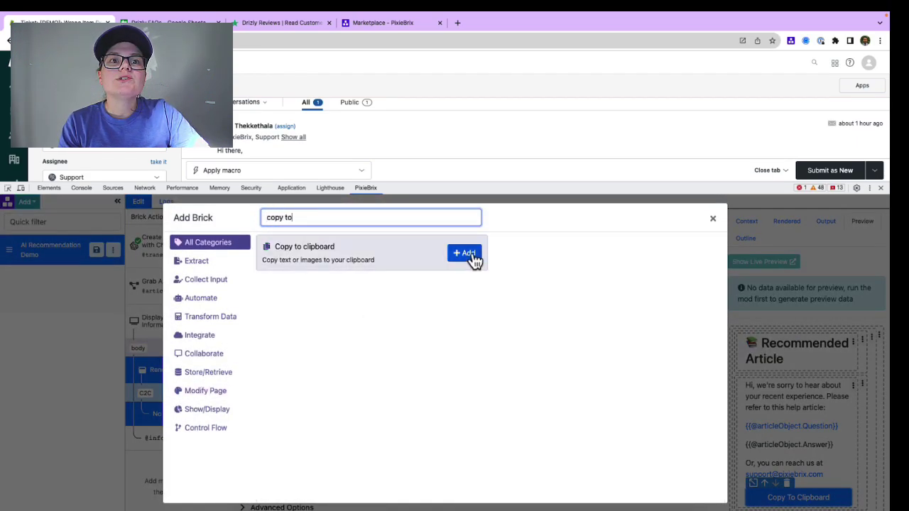
{"action": "left_click", "coordinate": [465, 252]}
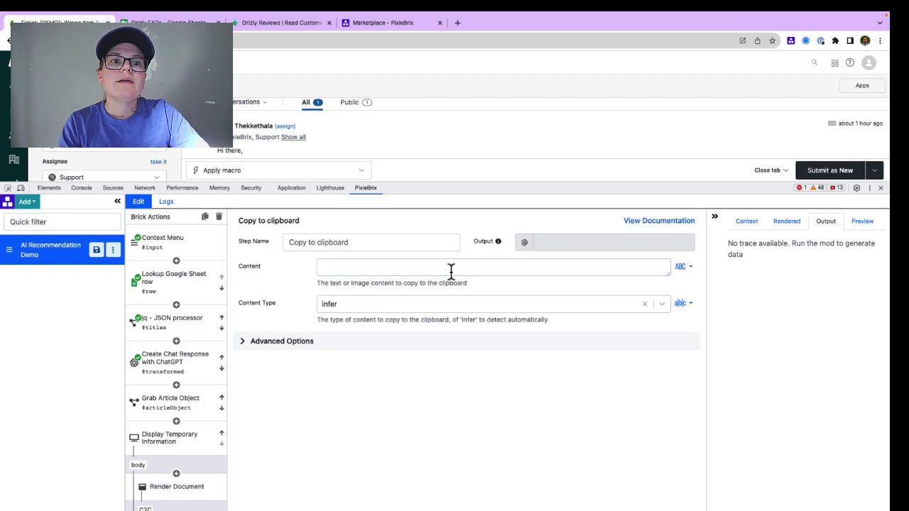
Step: Paste the reply template as clipboard content, strip the [Question]( link markup, and save the mod
{"action": "left_click", "coordinate": [451, 270]}
{"action": "key", "text": "ctrl+v"}
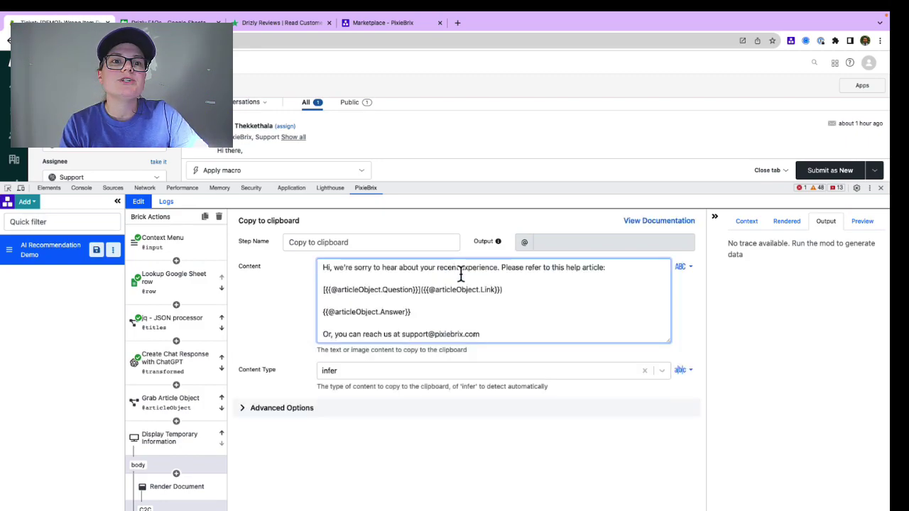
{"action": "left_click_drag", "start_coordinate": [424, 290], "coordinate": [305, 301]}
{"action": "key", "text": "BackSpace"}
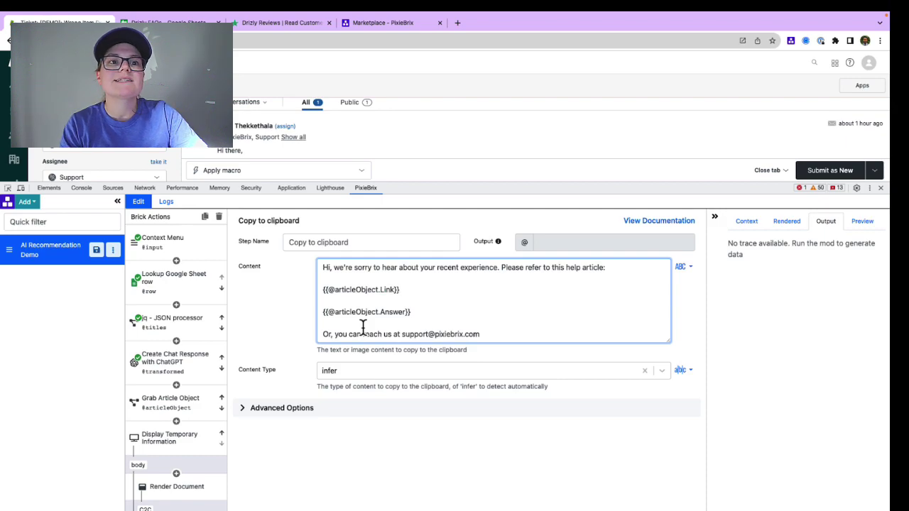
{"action": "left_click", "coordinate": [97, 250]}
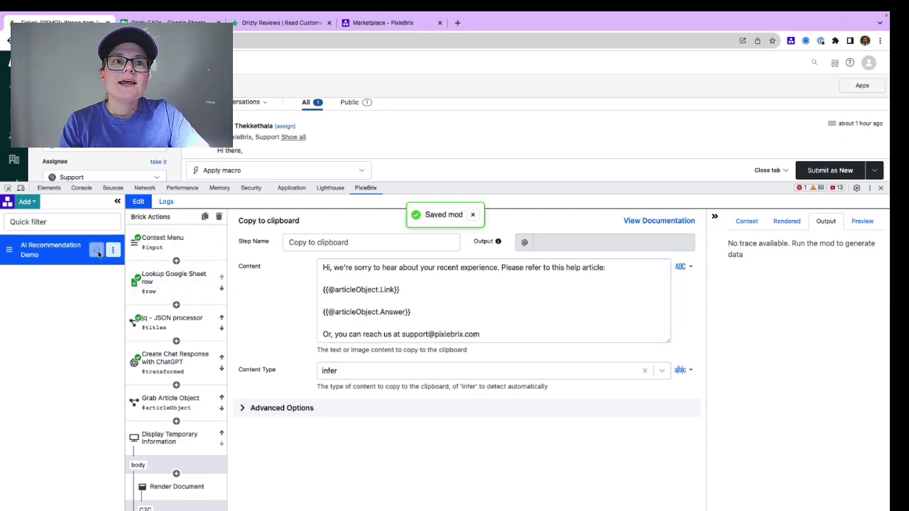
{"action": "left_click_drag", "start_coordinate": [464, 187], "coordinate": [477, 362]}
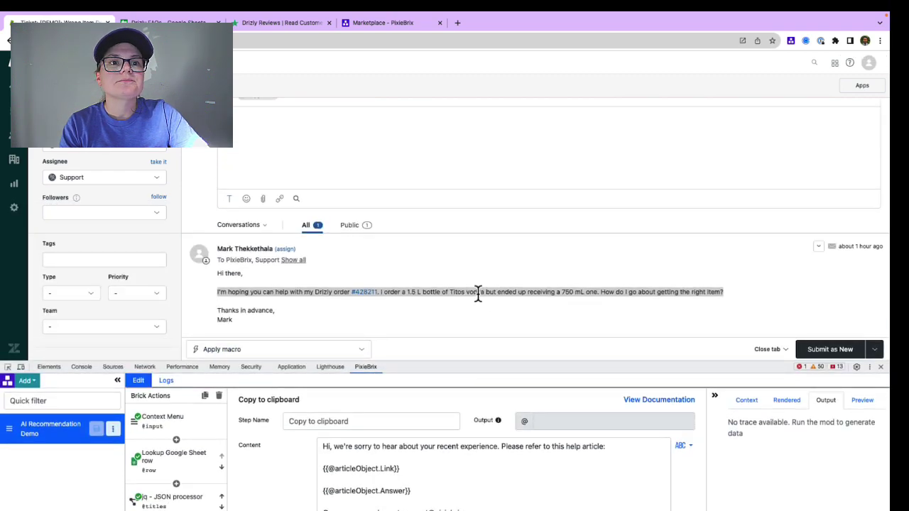
Step: Run AI Recommendation on the selected customer message and copy the suggested reply
{"action": "right_click", "coordinate": [477, 292]}
{"action": "left_click", "coordinate": [505, 391]}
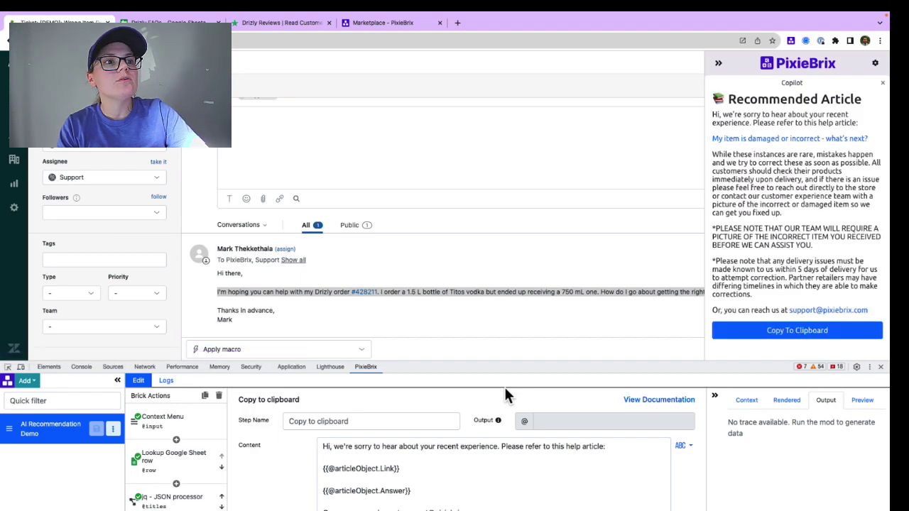
{"action": "left_click", "coordinate": [752, 337]}
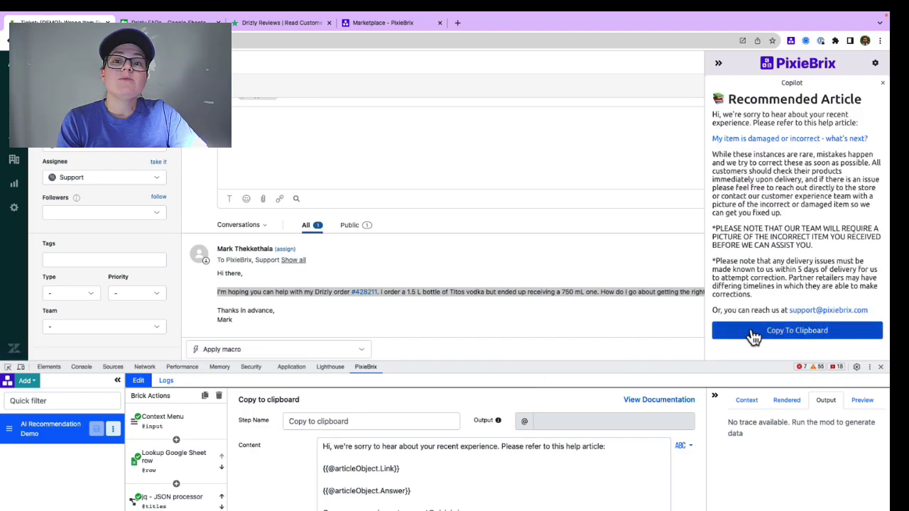
Step: Paste the reply into the ticket's public reply, then close DevTools and the sidebar
{"action": "left_click", "coordinate": [544, 202]}
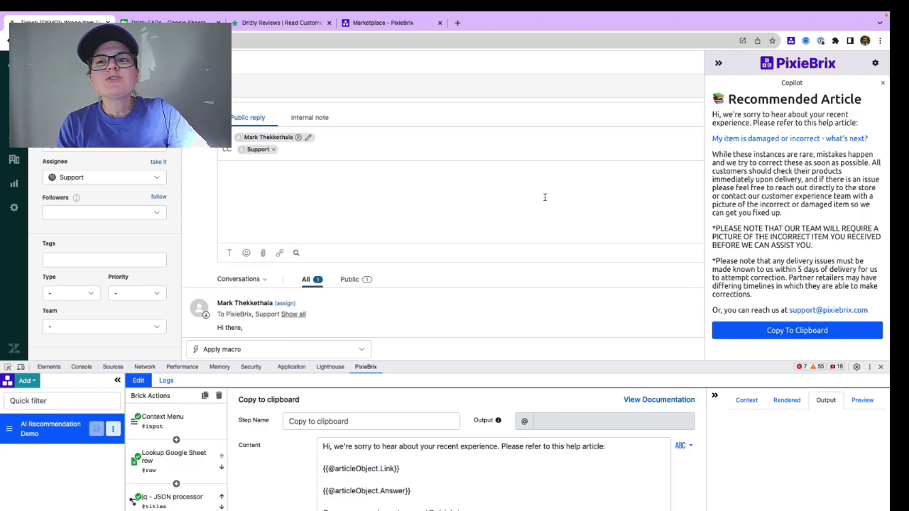
{"action": "key", "text": "ctrl+v"}
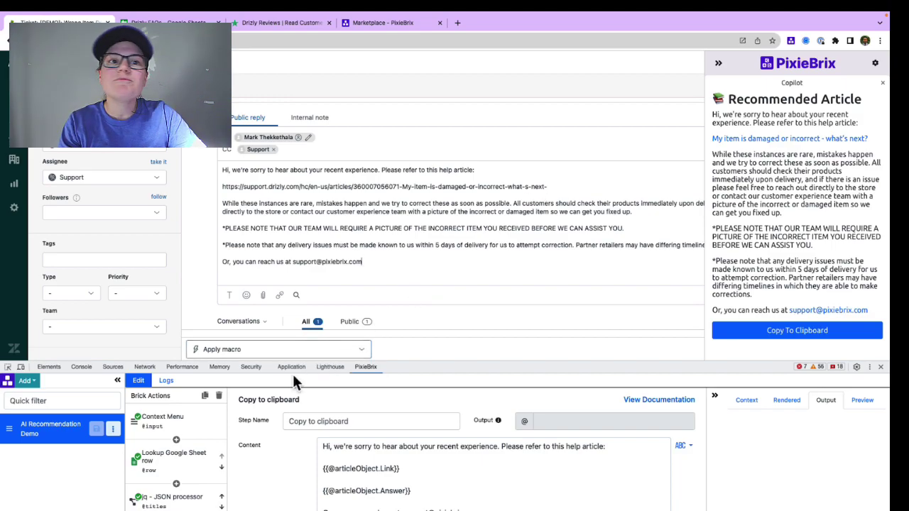
{"action": "left_click", "coordinate": [880, 367]}
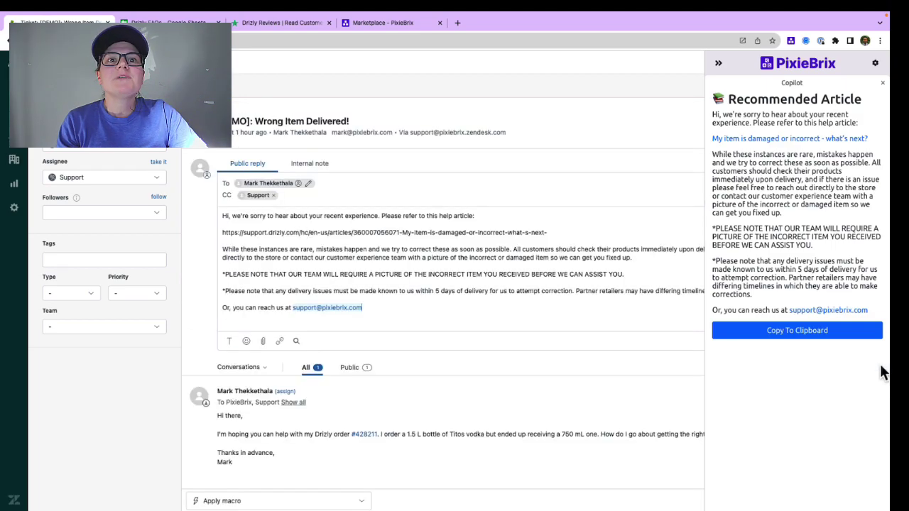
{"action": "left_click", "coordinate": [718, 66]}
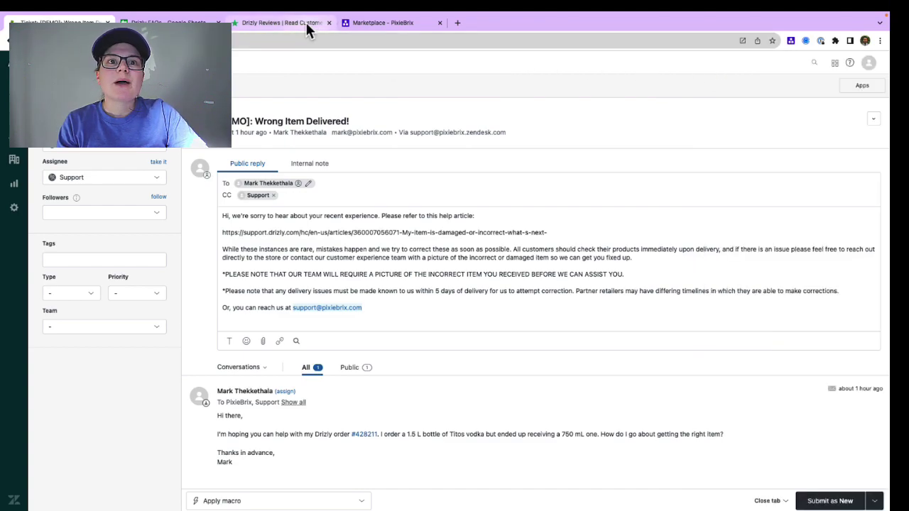
Step: Run AI Recommendation on the 'Painful delivery process' review in Drizly's Trustpilot page
{"action": "left_click", "coordinate": [307, 23]}
{"action": "left_click", "coordinate": [201, 199]}
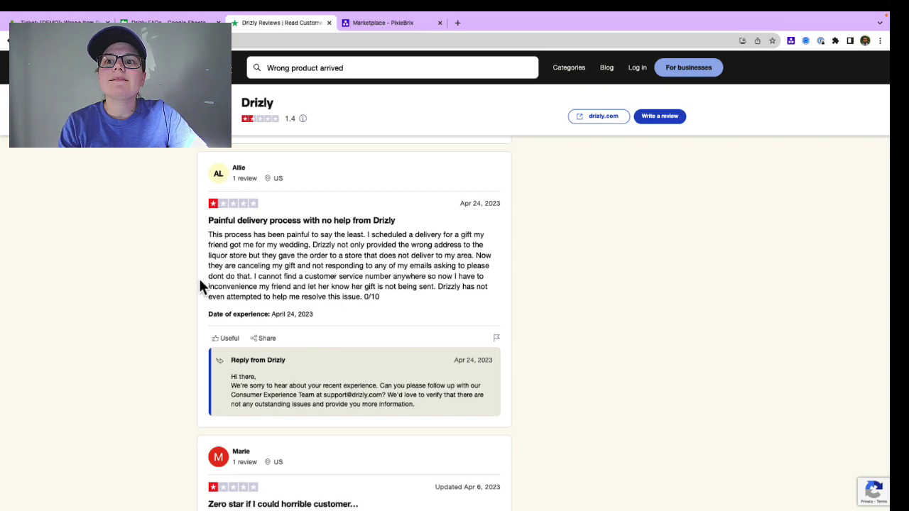
{"action": "scroll", "coordinate": [199, 277], "scroll_direction": "down", "scroll_amount": 1}
{"action": "scroll", "coordinate": [199, 277], "scroll_direction": "down", "scroll_amount": 1}
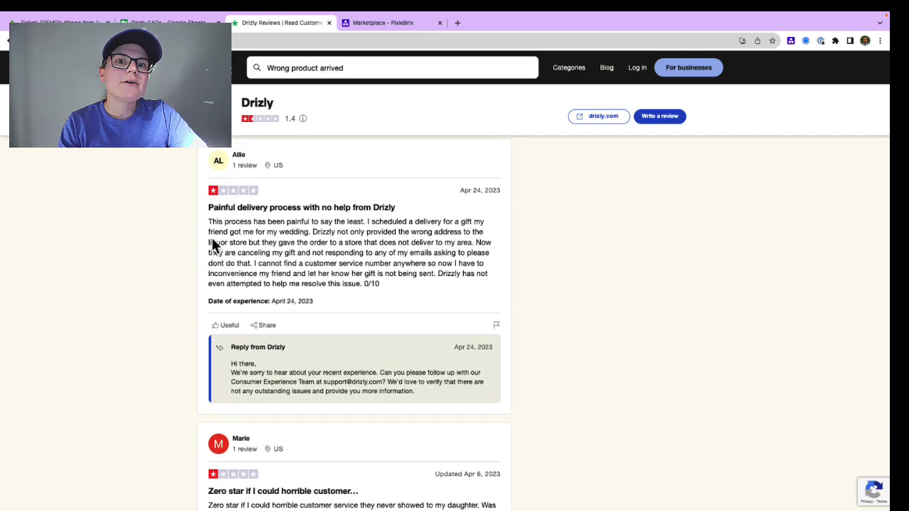
{"action": "left_click_drag", "start_coordinate": [208, 222], "coordinate": [368, 293]}
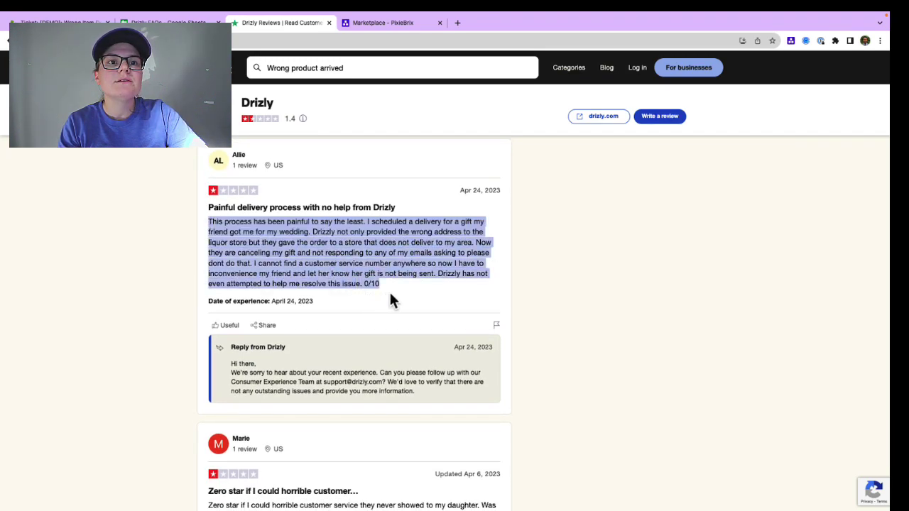
{"action": "right_click", "coordinate": [385, 265]}
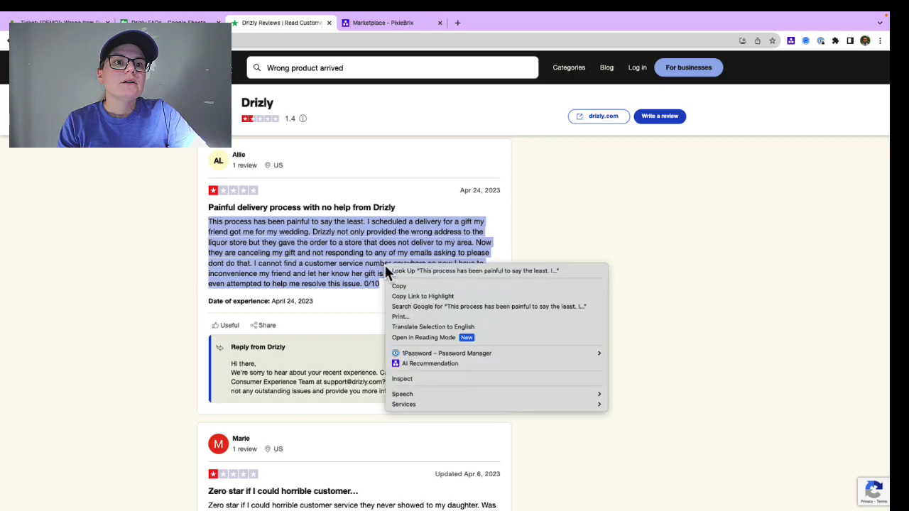
{"action": "left_click", "coordinate": [417, 363]}
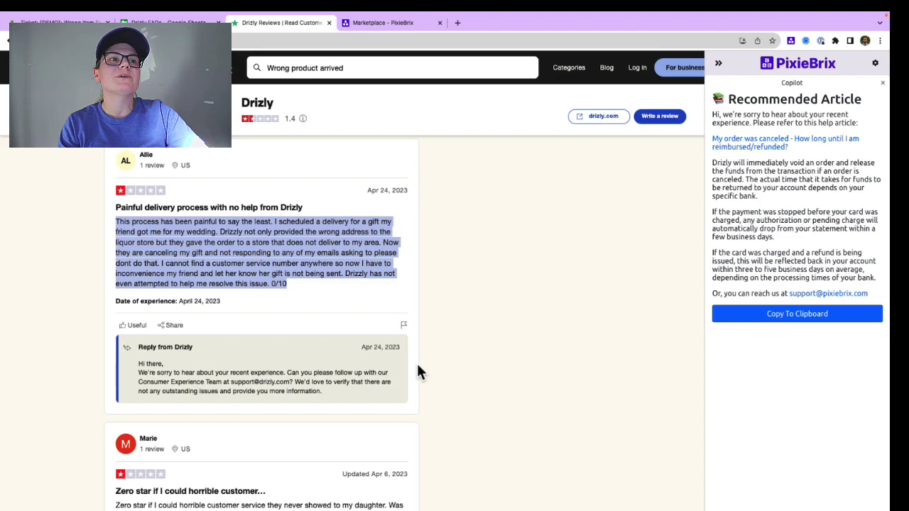
Step: View the recommended help article, close it, and go to the PixieBrix Marketplace
{"action": "left_click", "coordinate": [726, 146]}
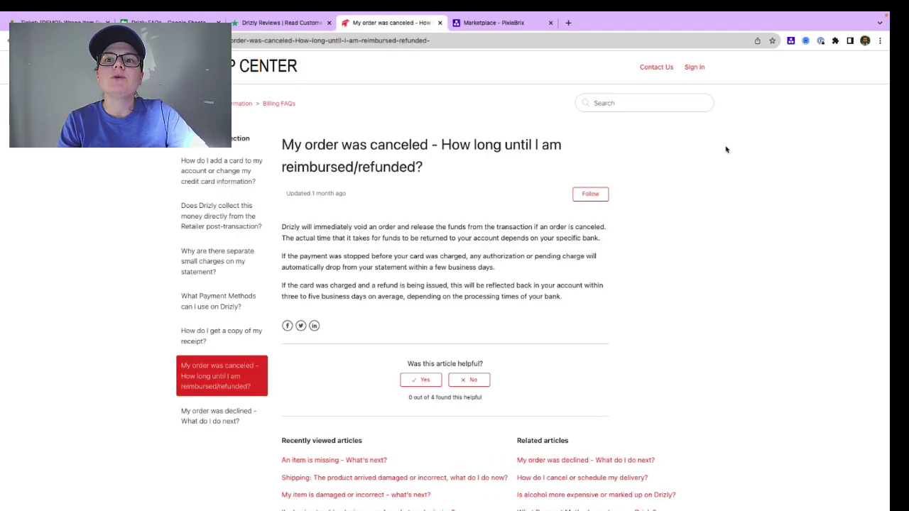
{"action": "left_click", "coordinate": [439, 22]}
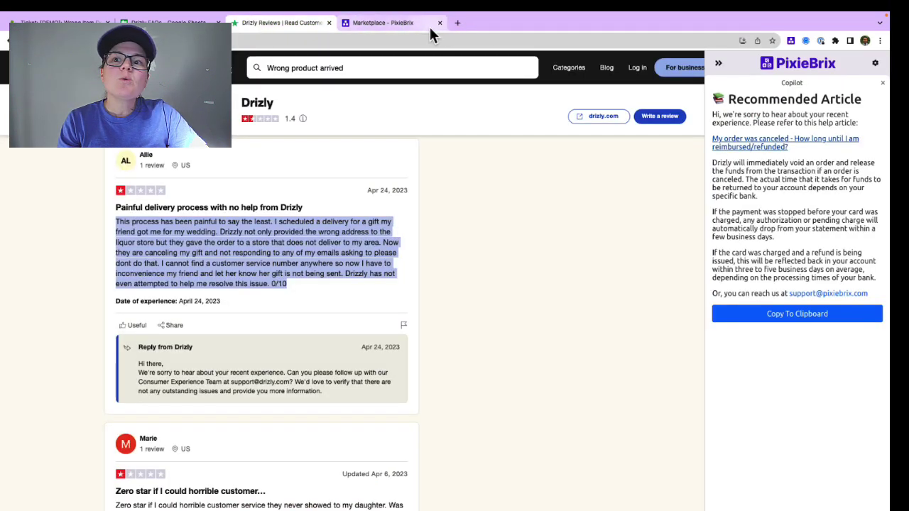
{"action": "left_click", "coordinate": [428, 28]}
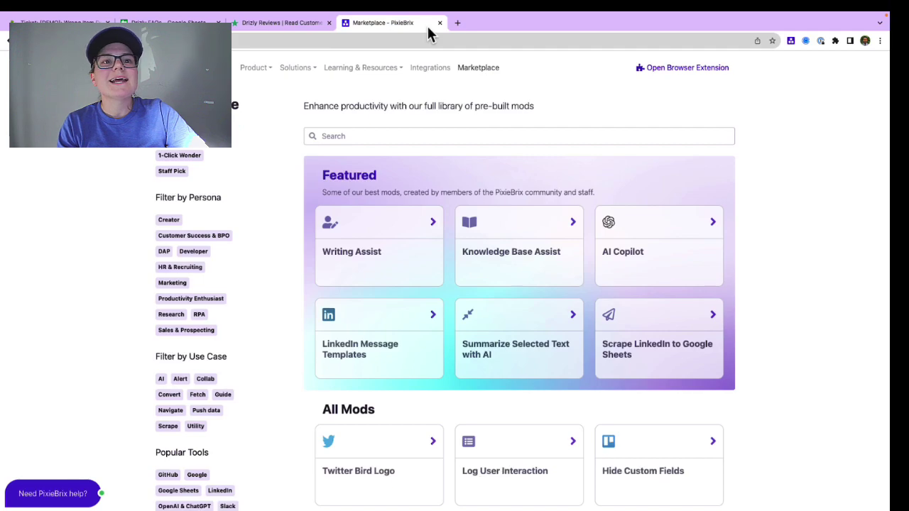